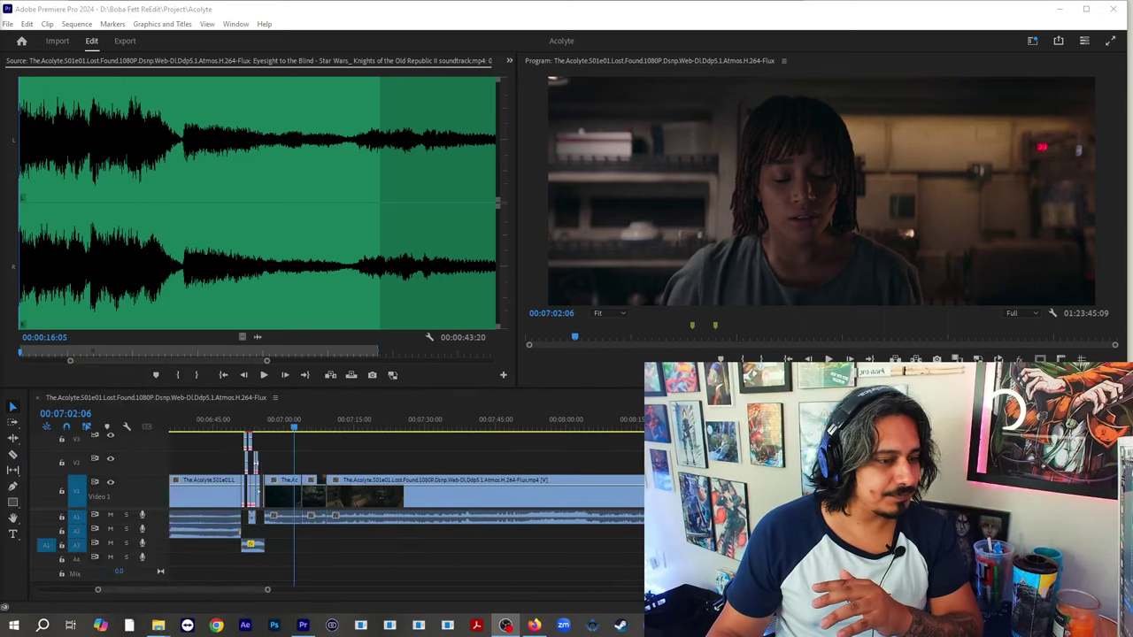
- Load the clip after the flashback into the Source Monitor and re-zoom the timeline around 7:00
double_click(285, 492)
key("minus")
key("minus")
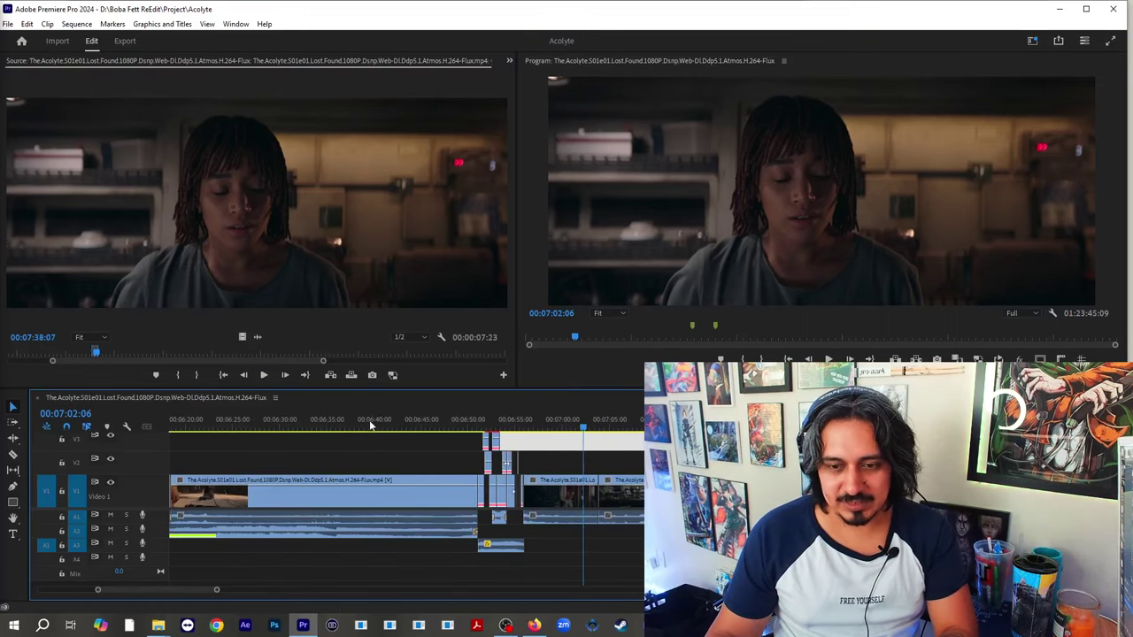
key("minus")
left_click(446, 379)
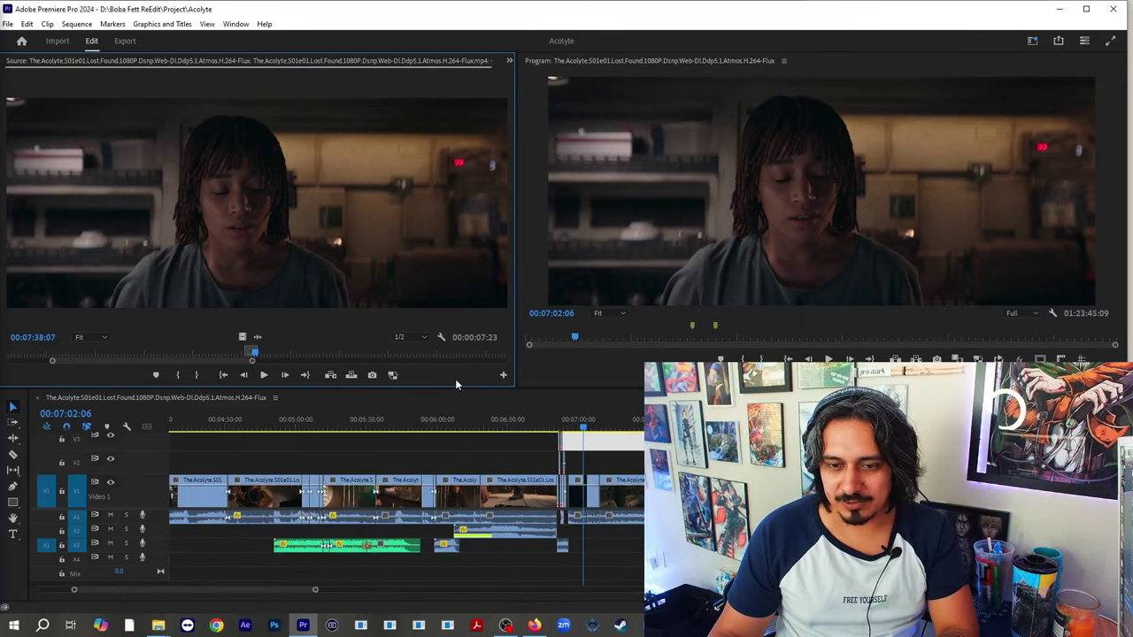
left_click(548, 430)
key("equal")
key("equal")
key("equal")
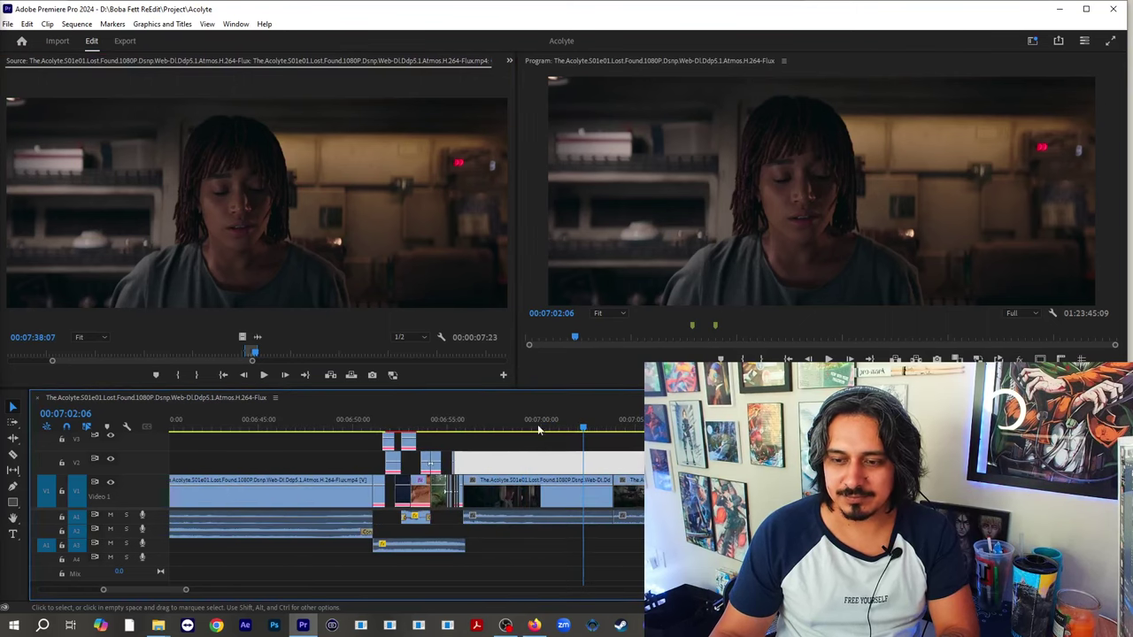
left_click(462, 386)
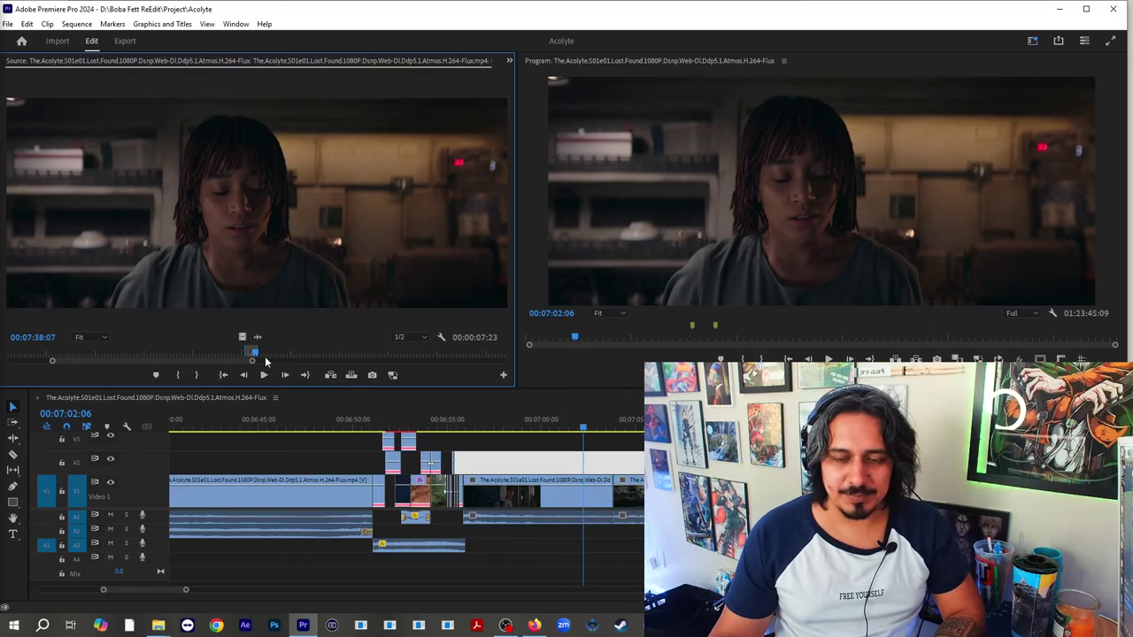
- Play the source clip, pausing on the workbench shot and Osha in bed, stopping in the droid corridor
key("space")
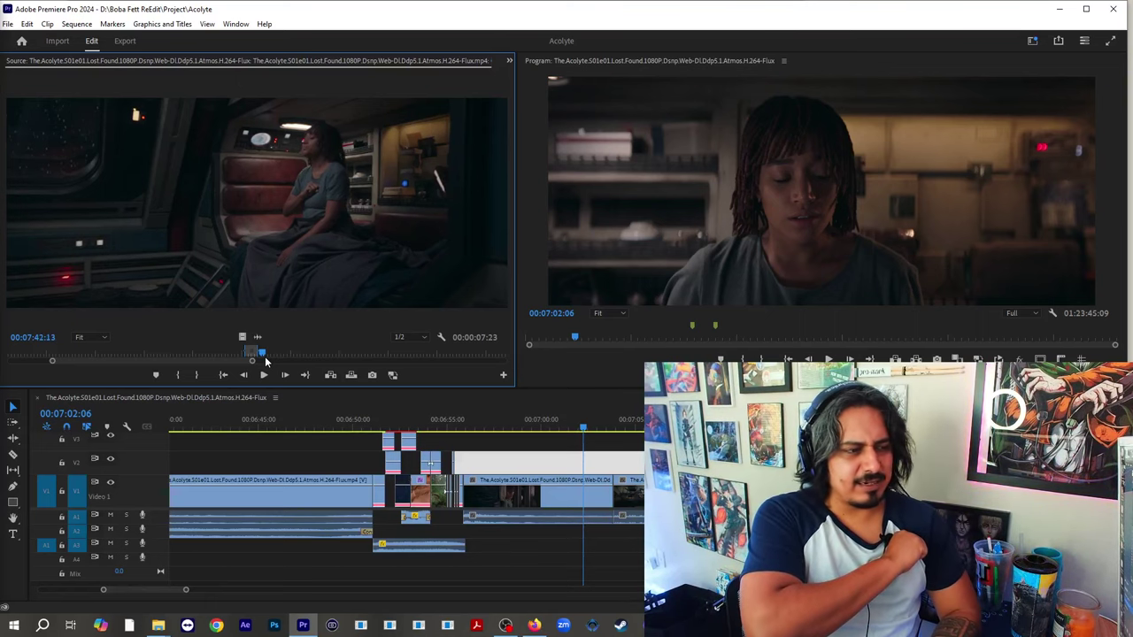
key("space")
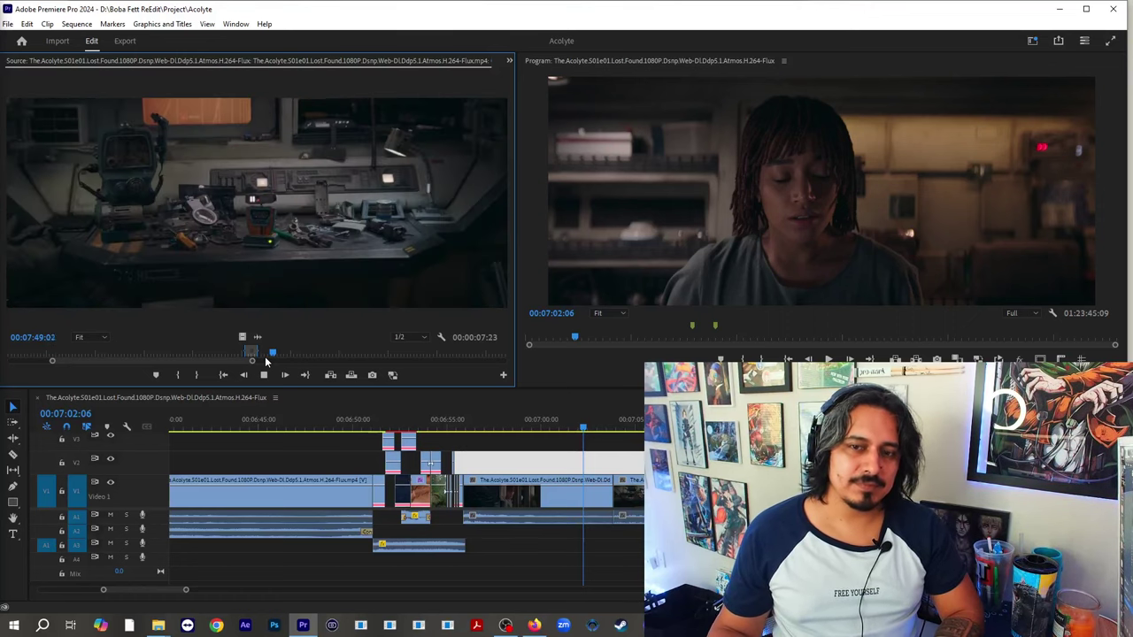
key("space")
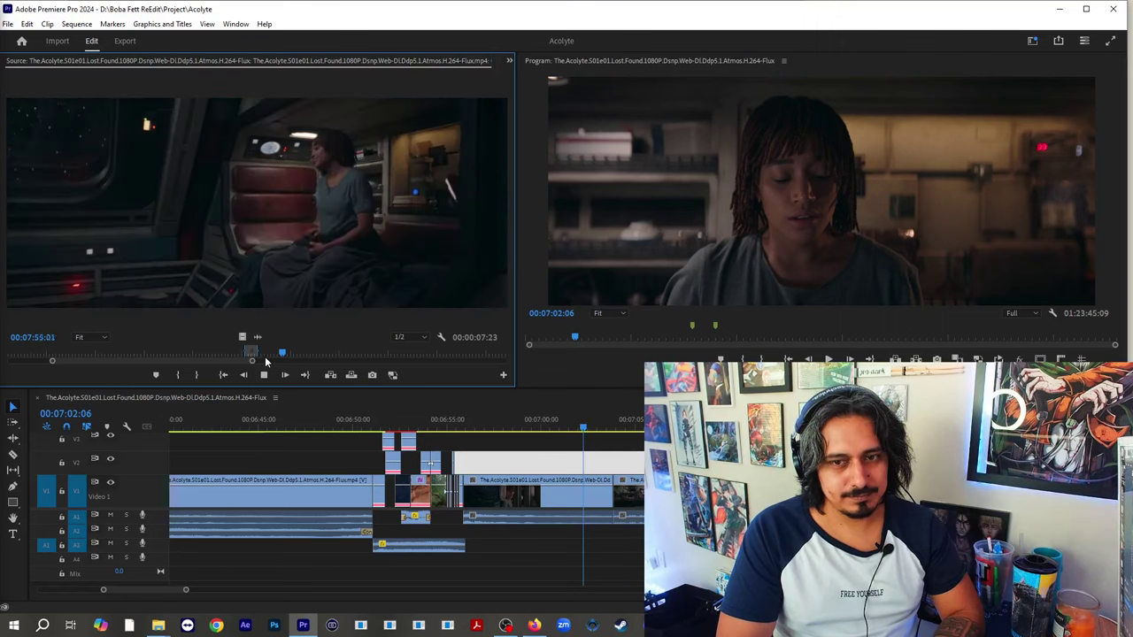
key("space")
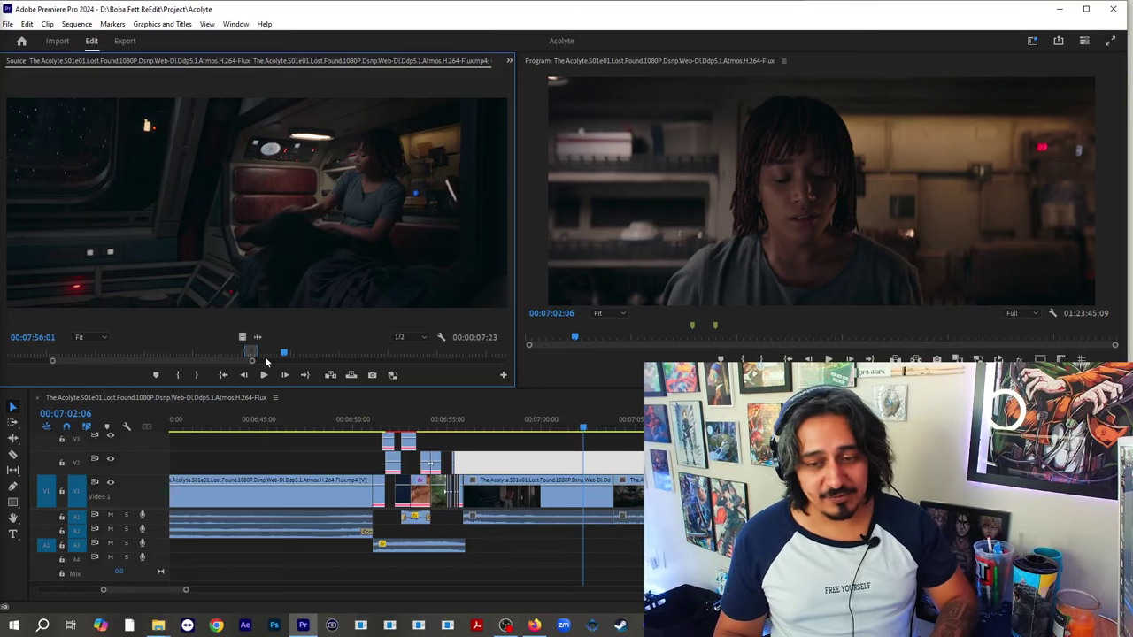
key("space")
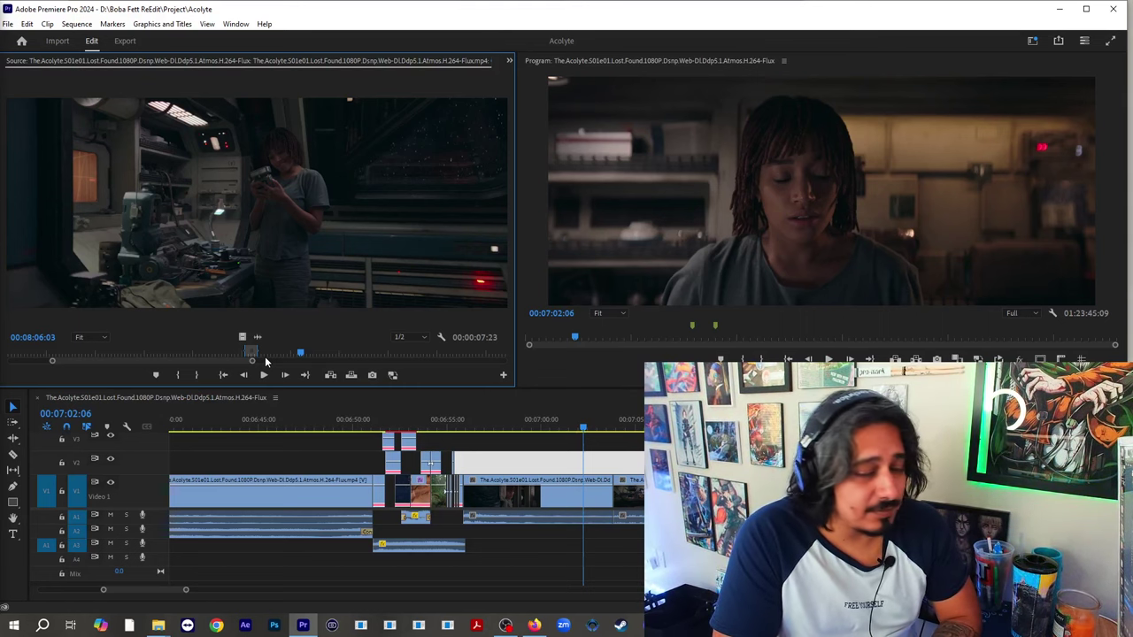
key("space")
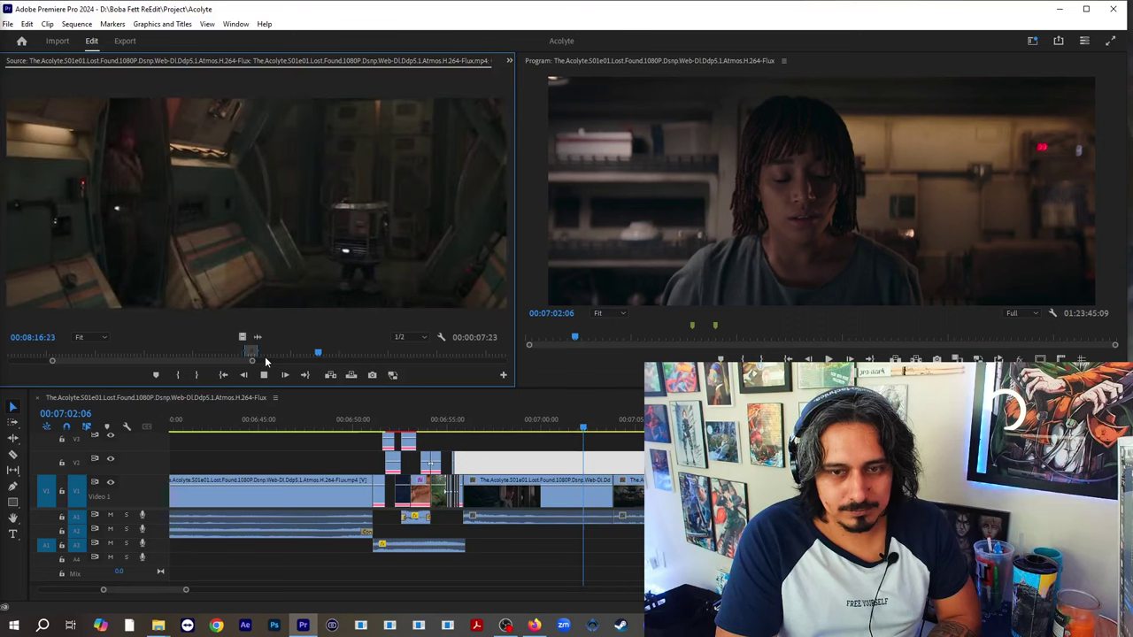
key("space")
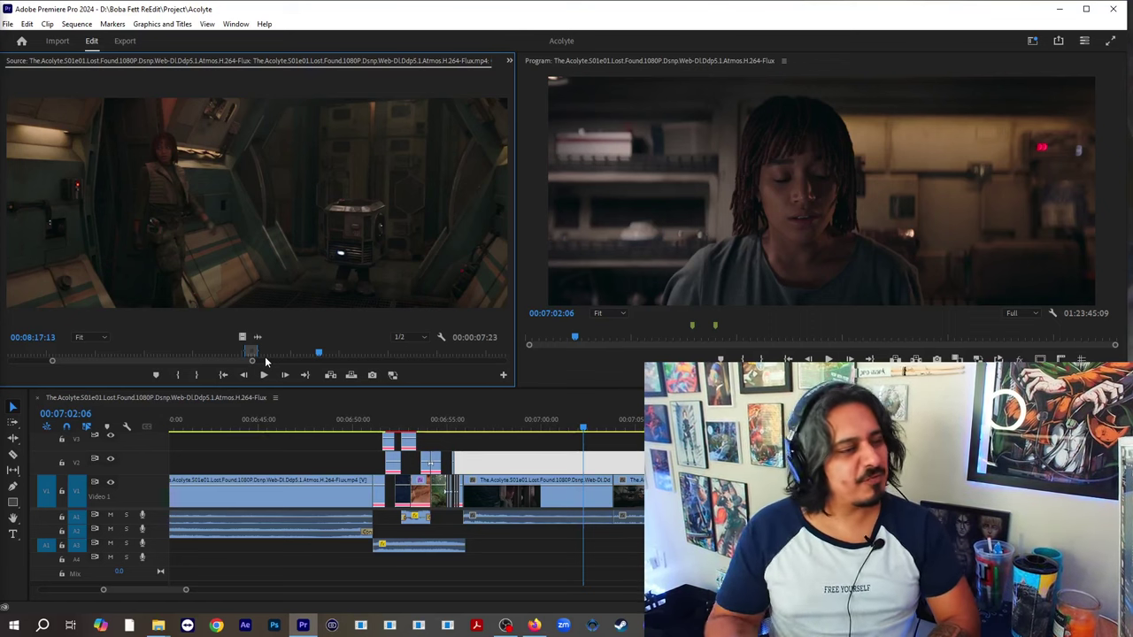
- Cue the sequence at 00:06:58:16 and reselect the clip after the flashback
left_click(470, 420)
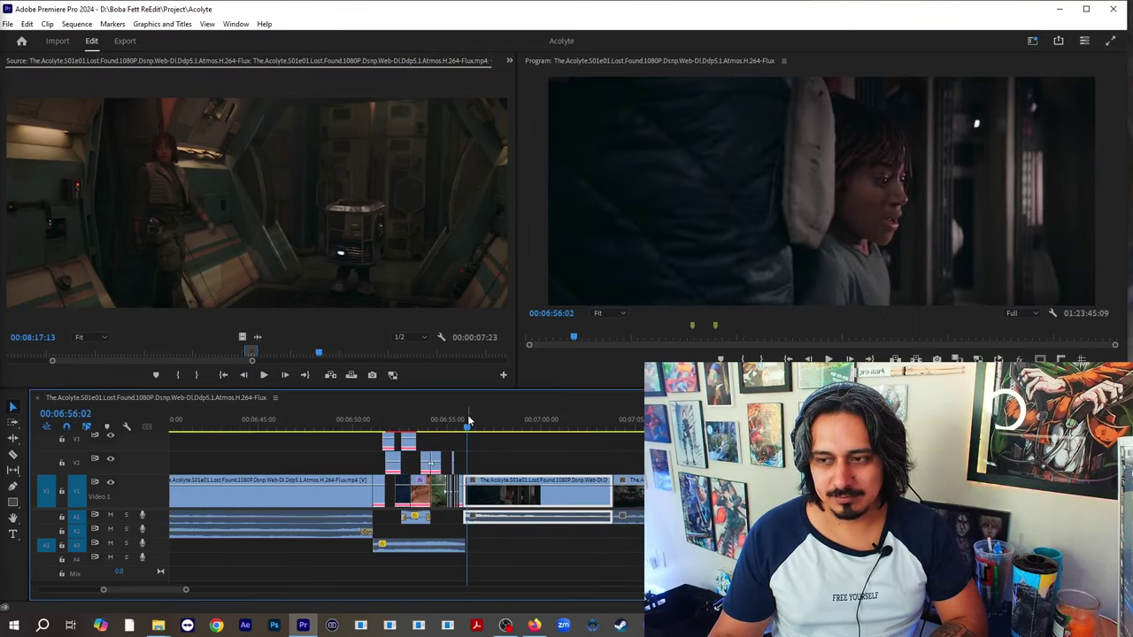
left_click_drag(469, 420, 535, 419)
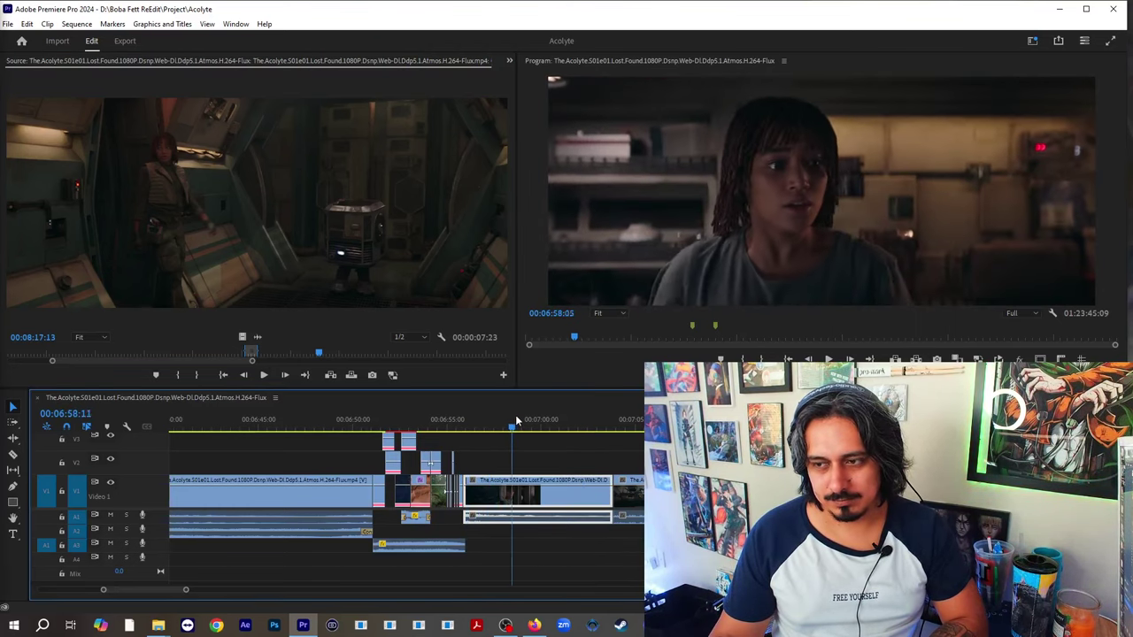
left_click(516, 420)
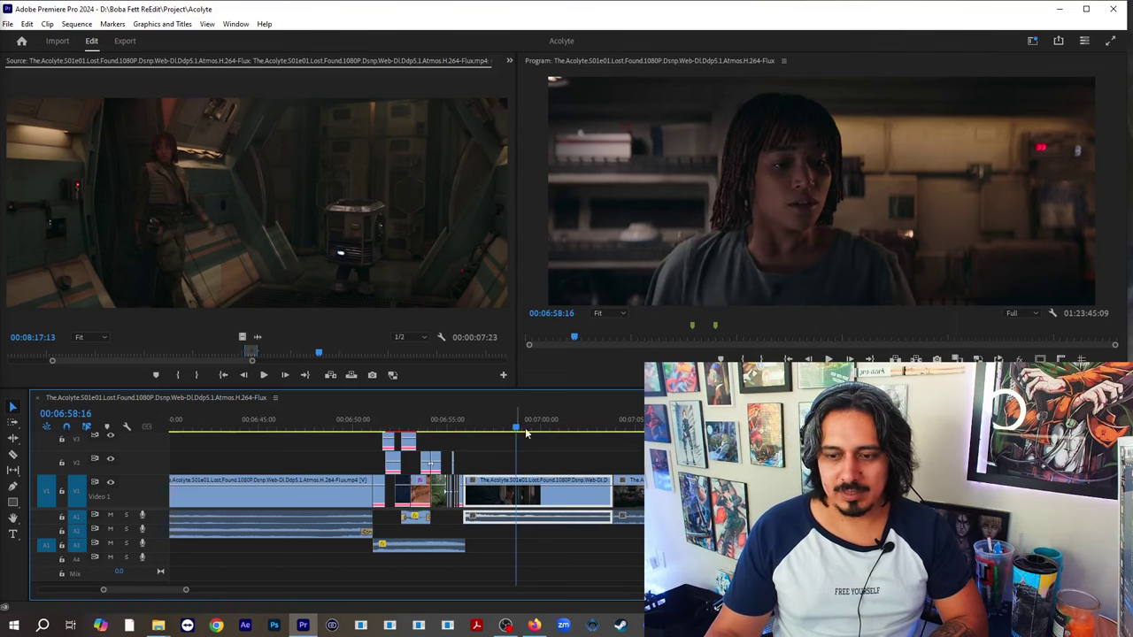
left_click_drag(532, 453, 564, 459)
- Play the sequence through the corridor scenes, zoom out, and return to the spacesuit shot at 00:08:20:16
key("space")
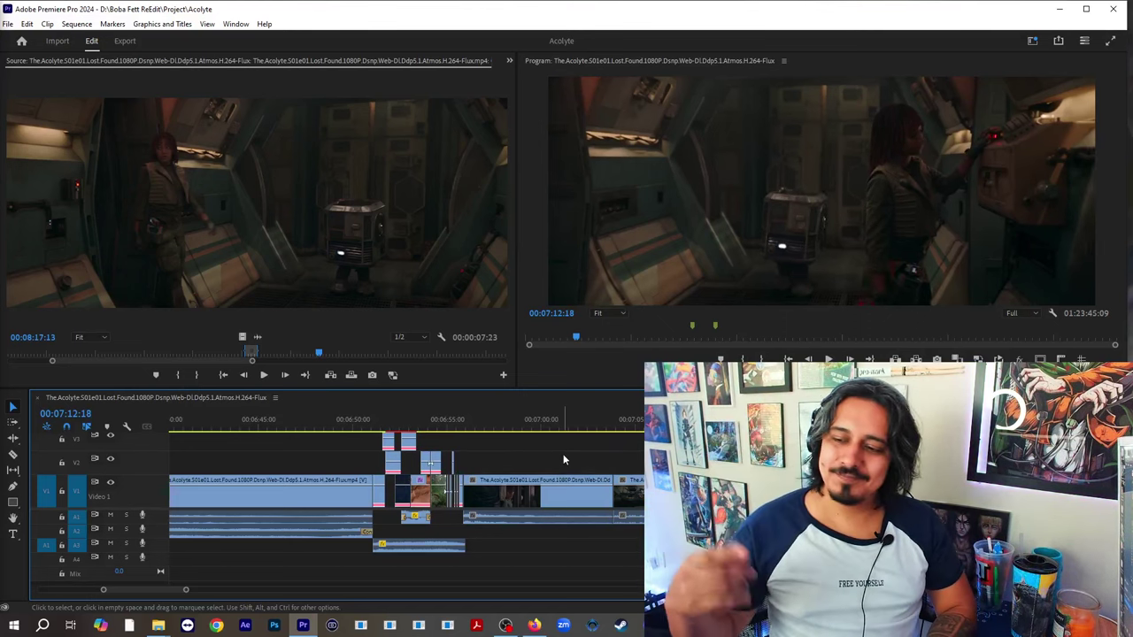
key("space")
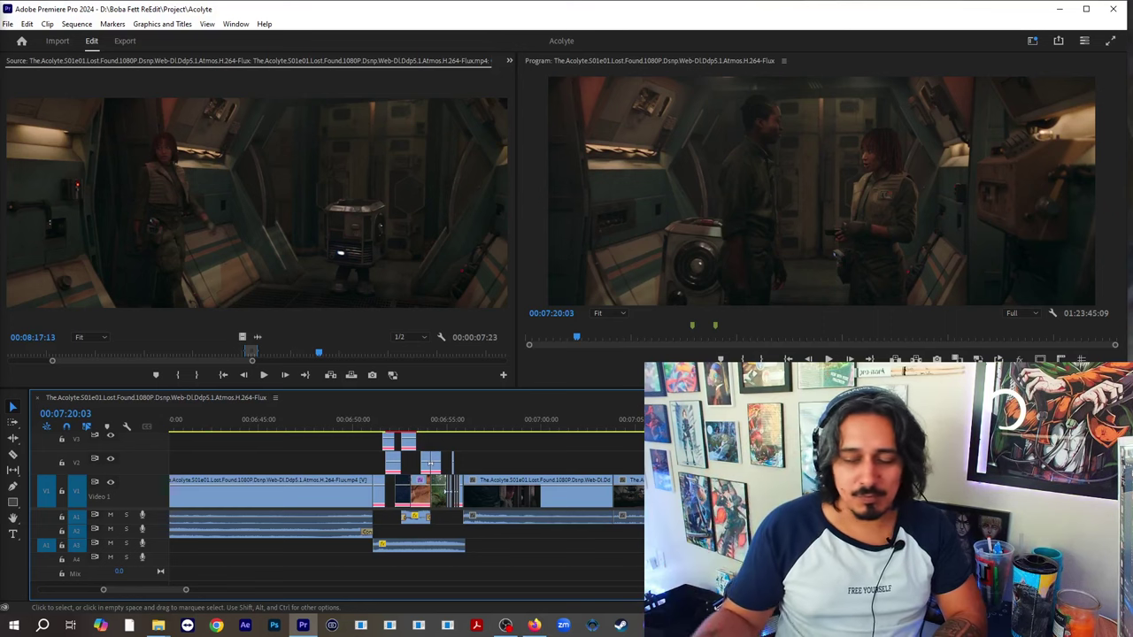
key("minus")
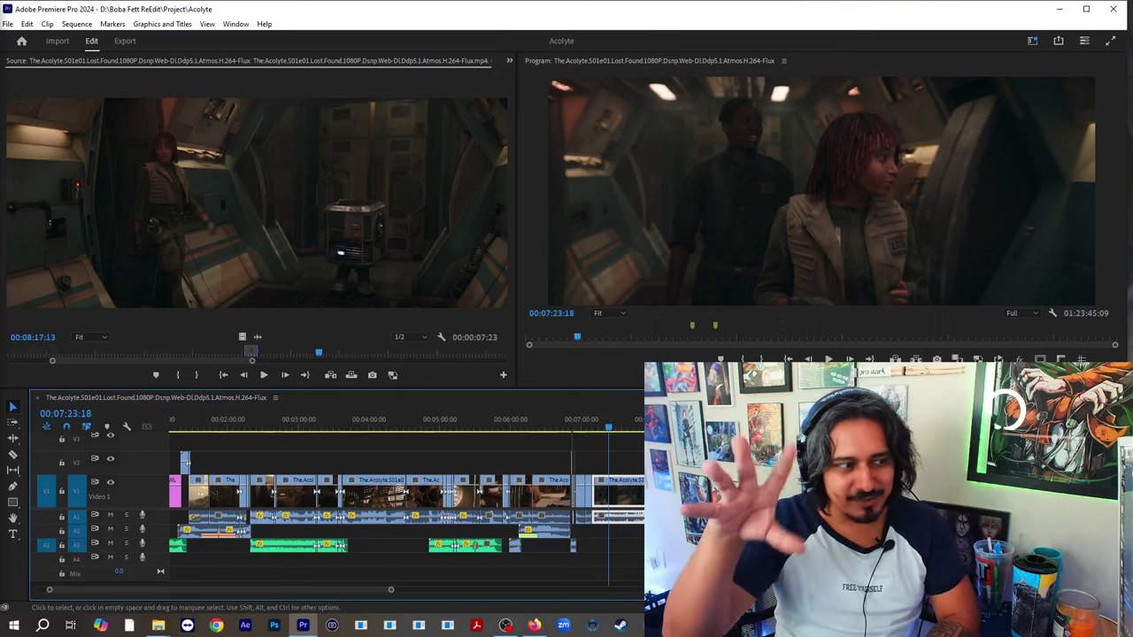
key("Left")
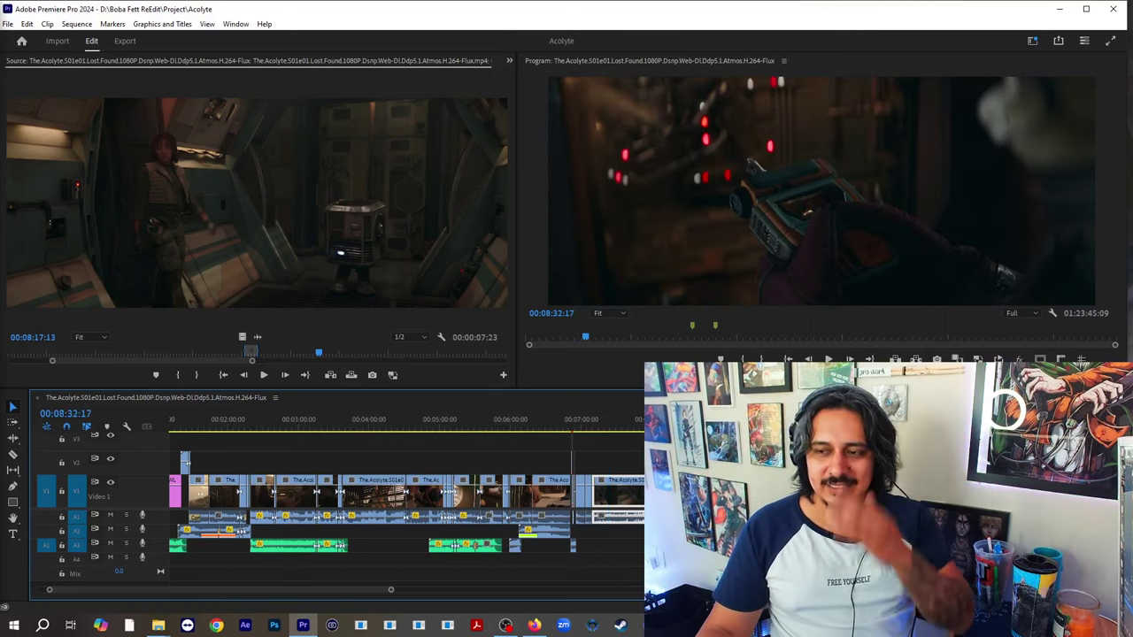
key("Up")
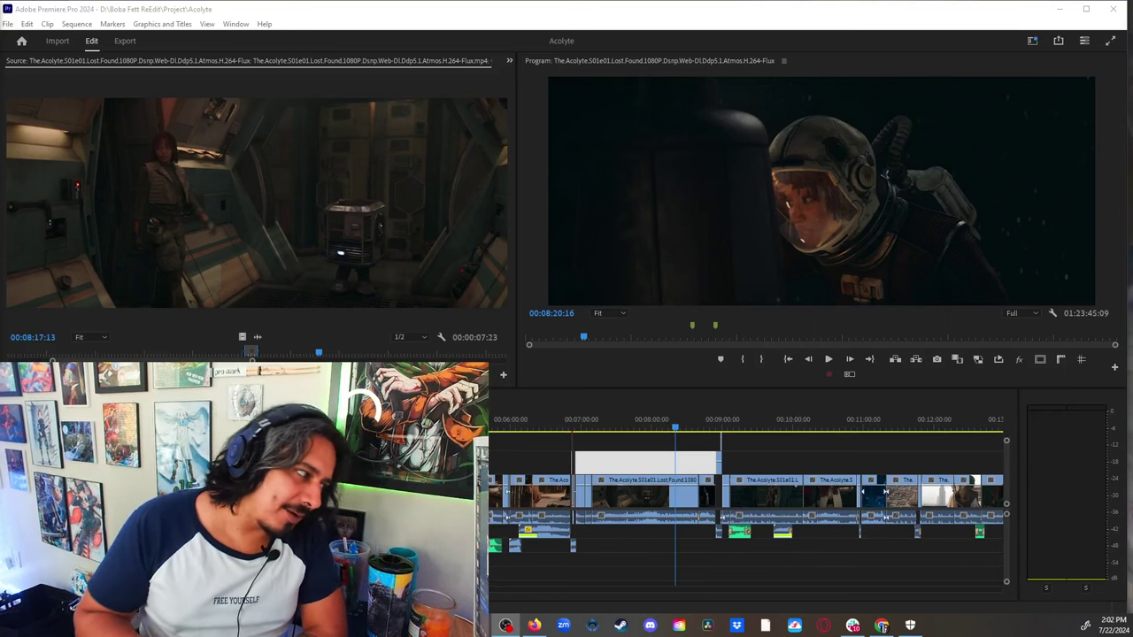
left_click(749, 447)
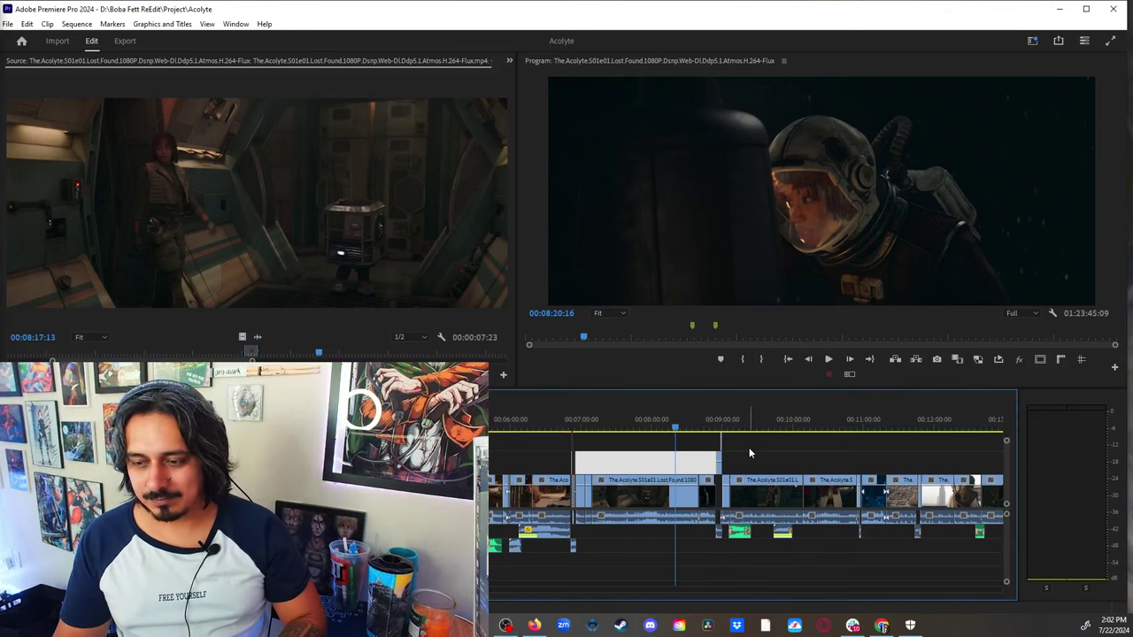
scroll(700, 460, "up", 5)
scroll(679, 492, "up", 3)
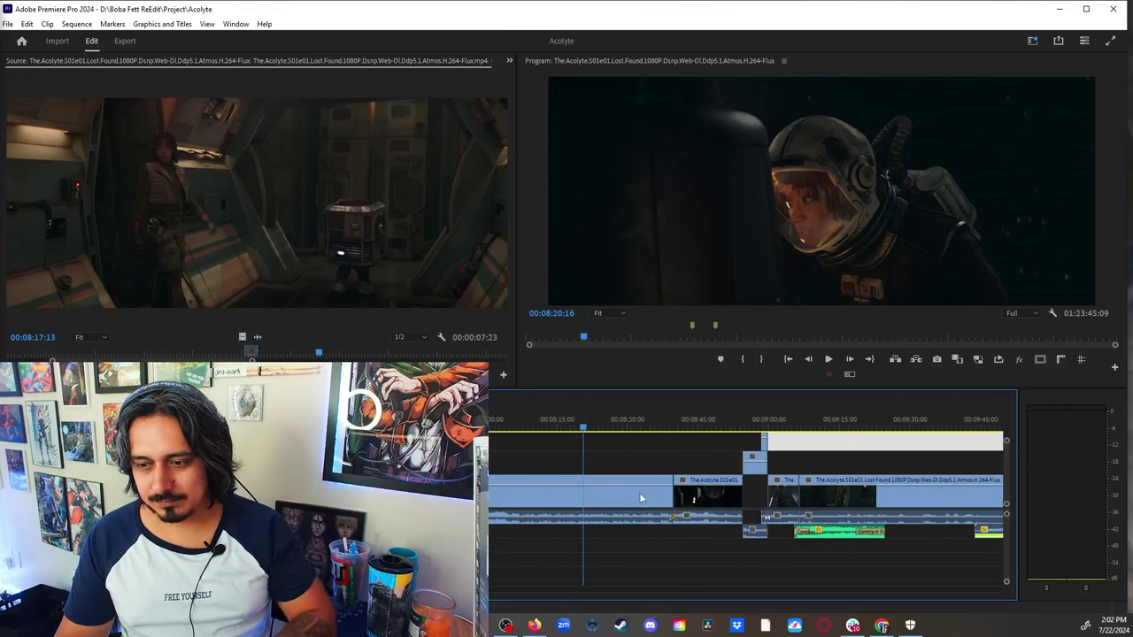
double_click(639, 492)
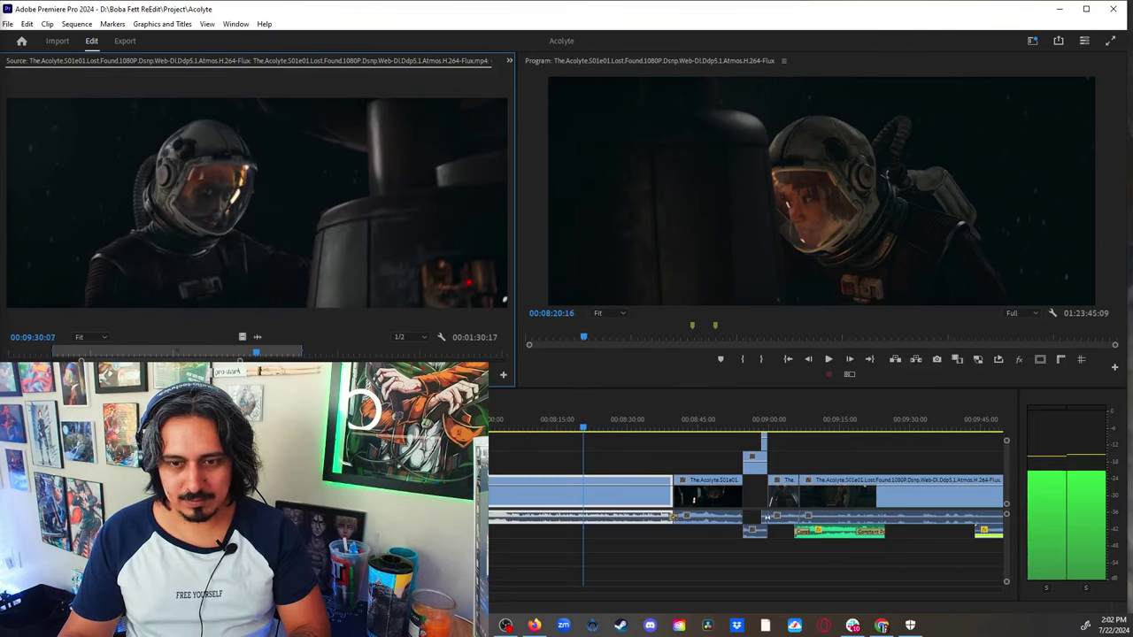
key("space")
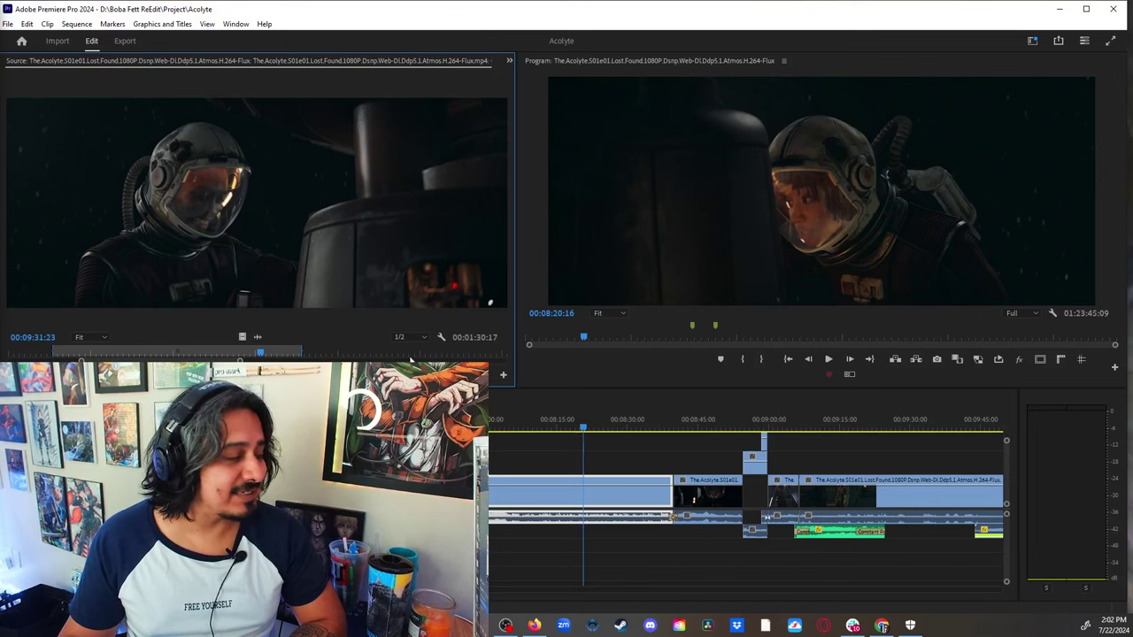
key("space")
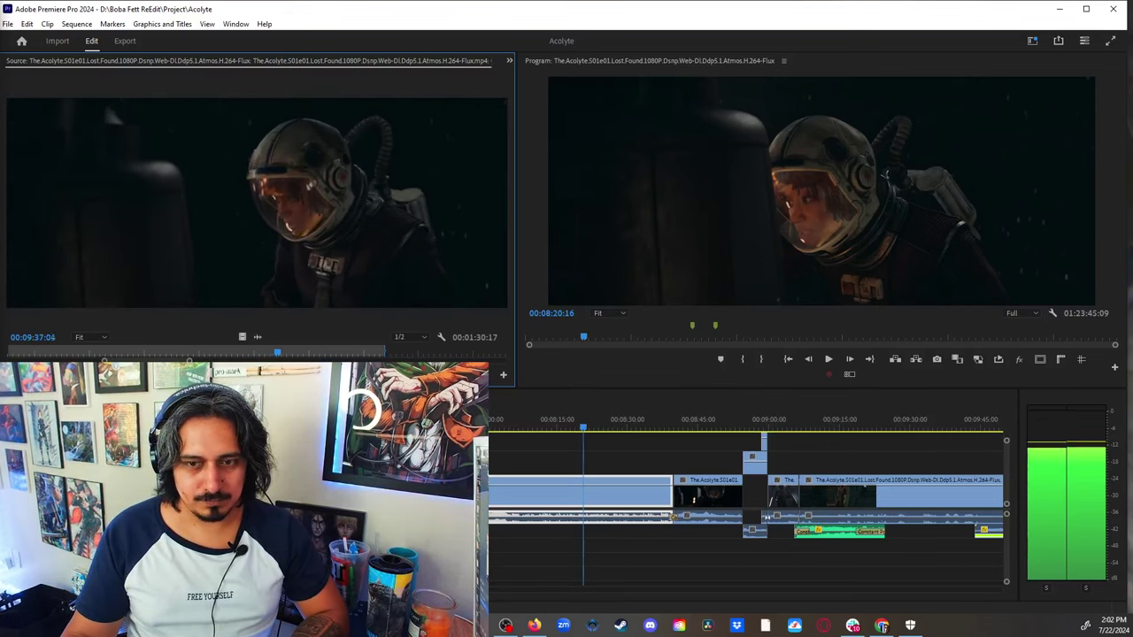
left_click(290, 347)
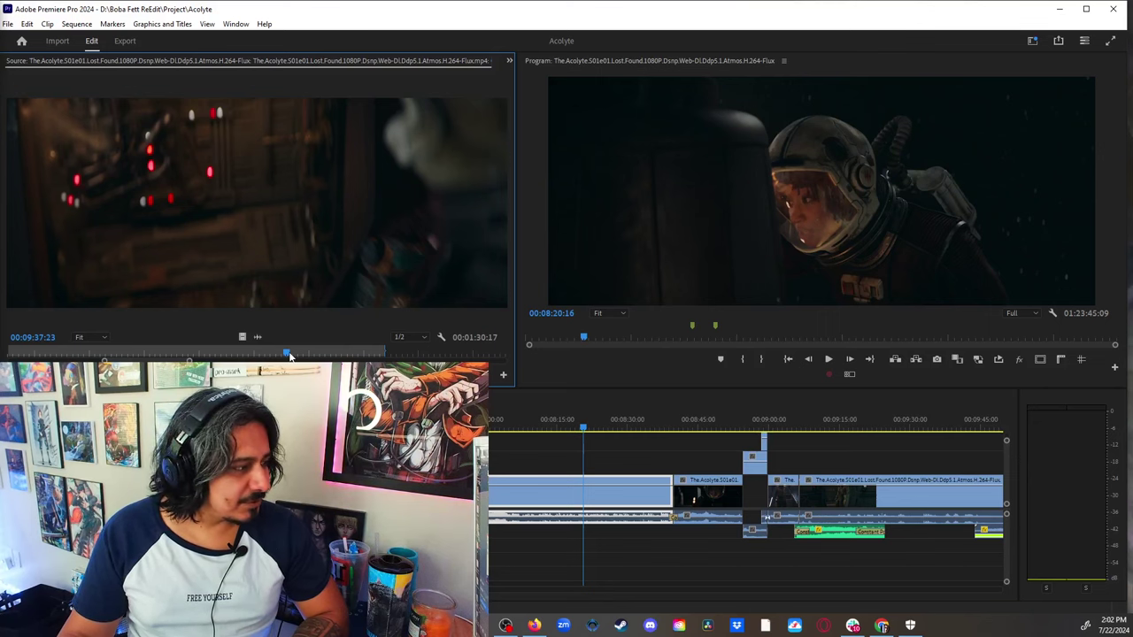
left_click_drag(290, 355, 374, 351)
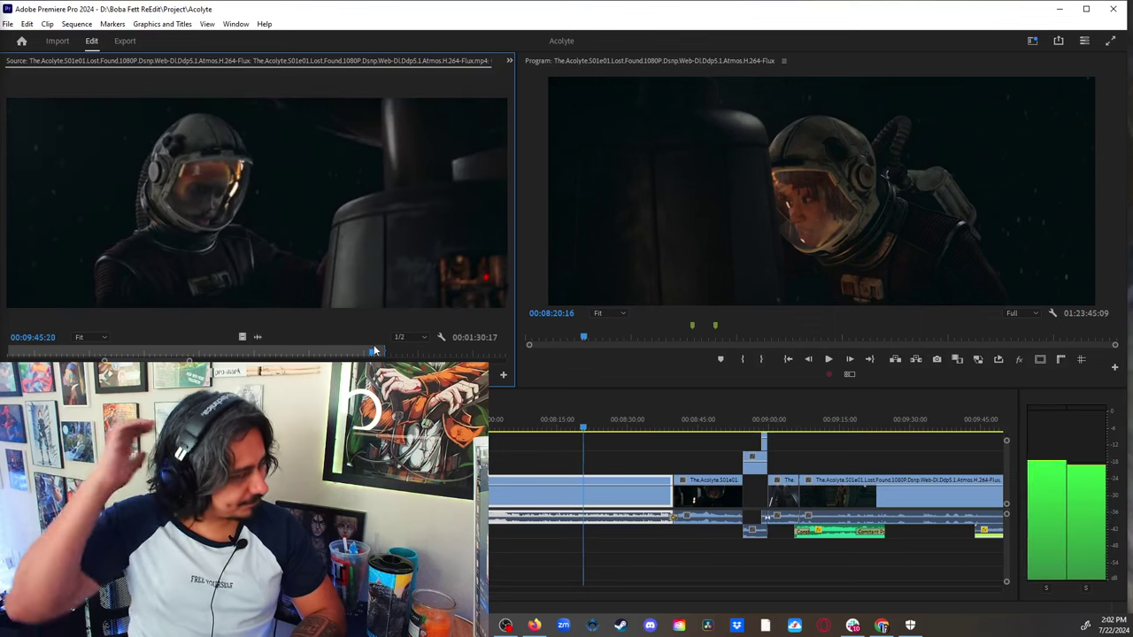
key("space")
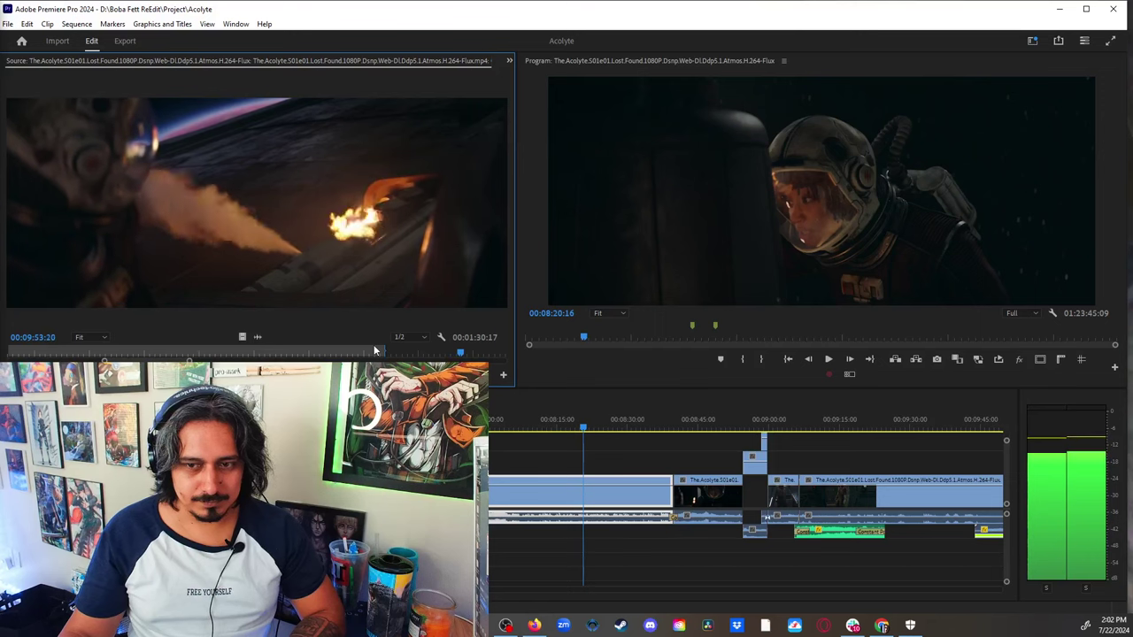
key("space")
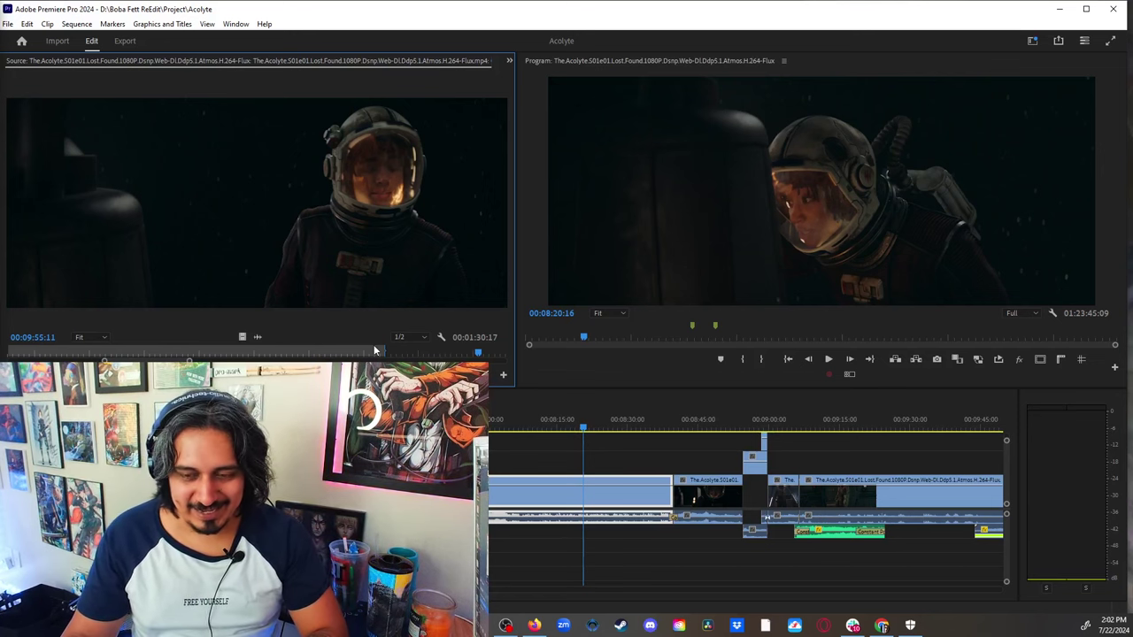
key("space")
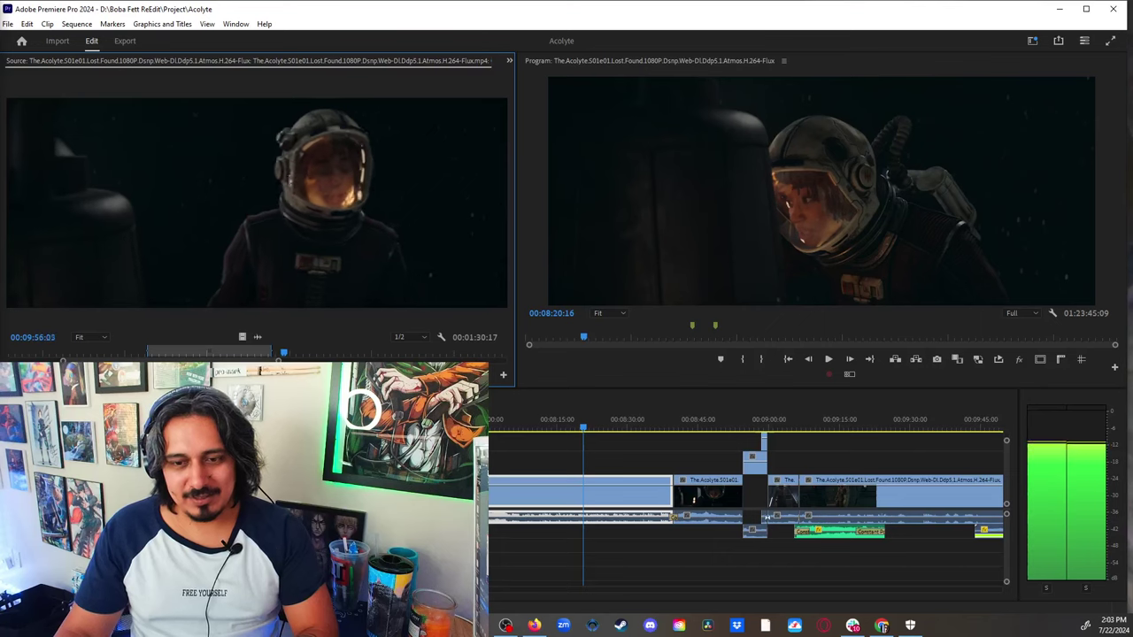
key("space")
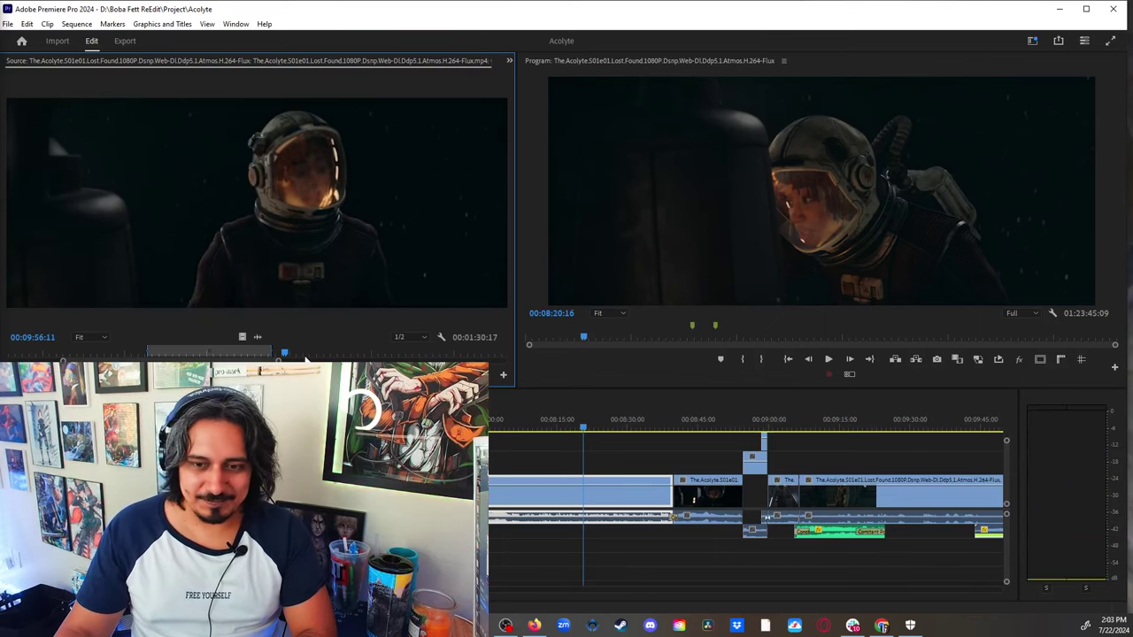
left_click(294, 354)
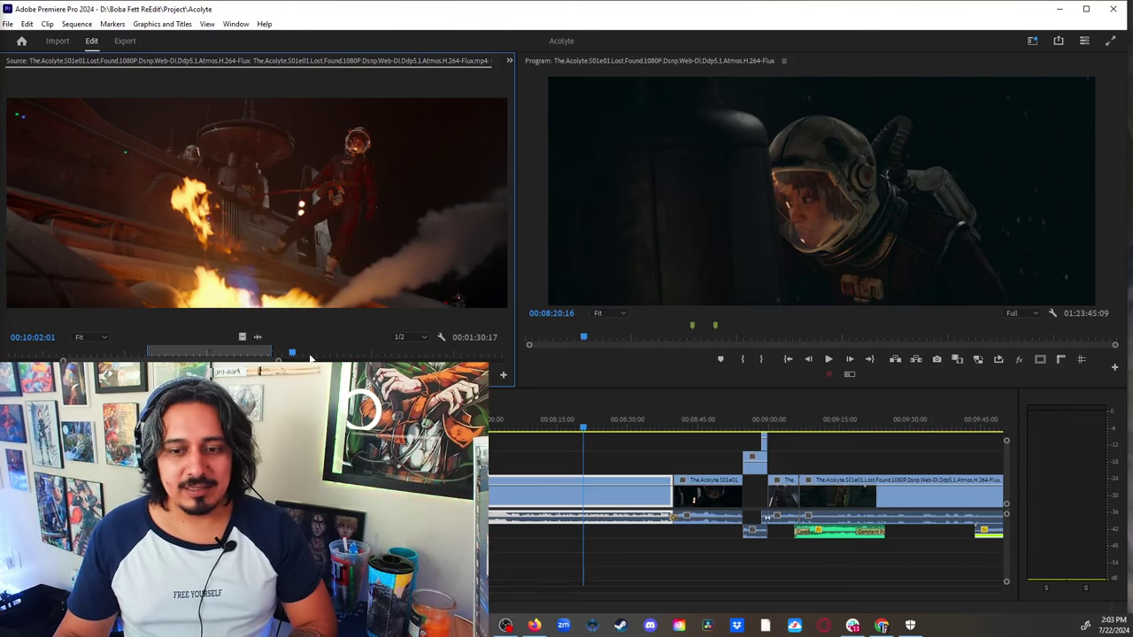
left_click(311, 354)
key("space")
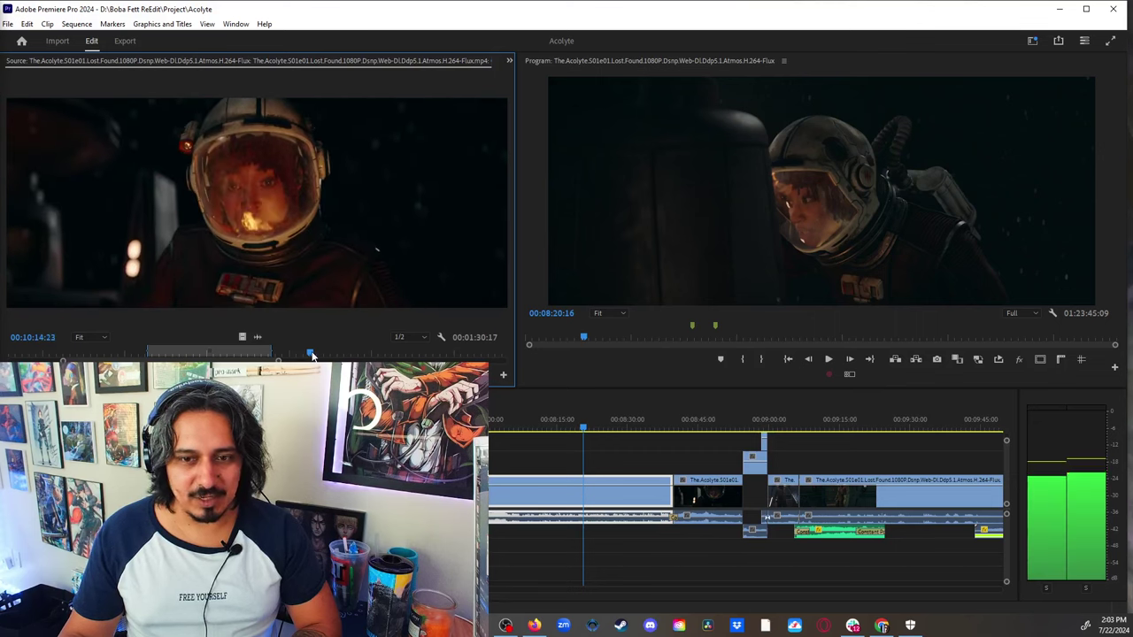
left_click_drag(311, 353, 297, 355)
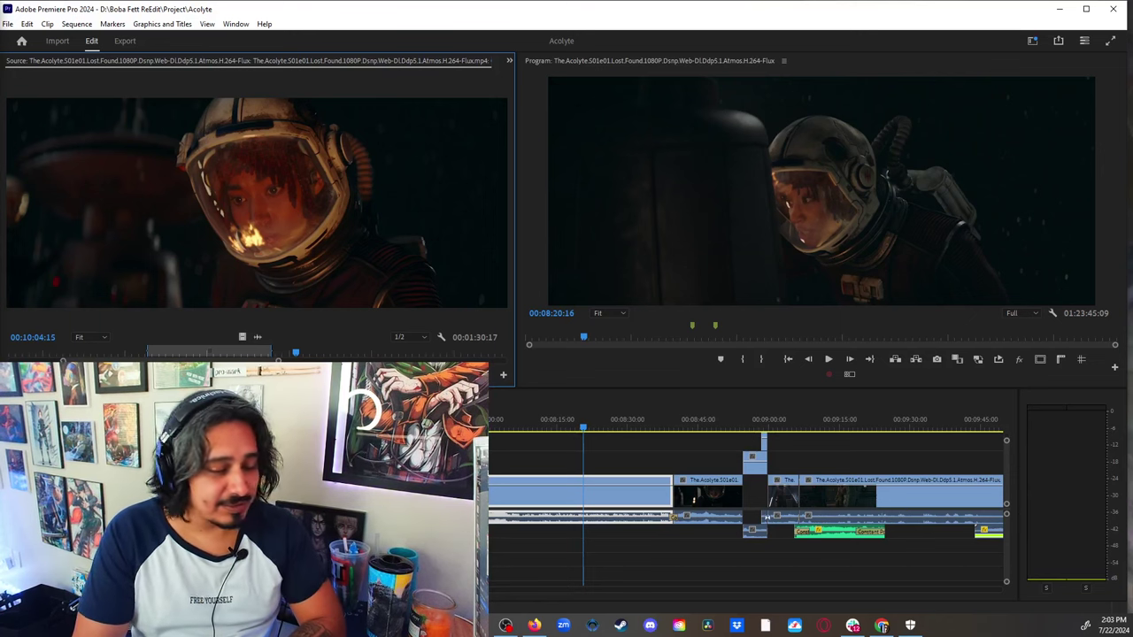
key("space")
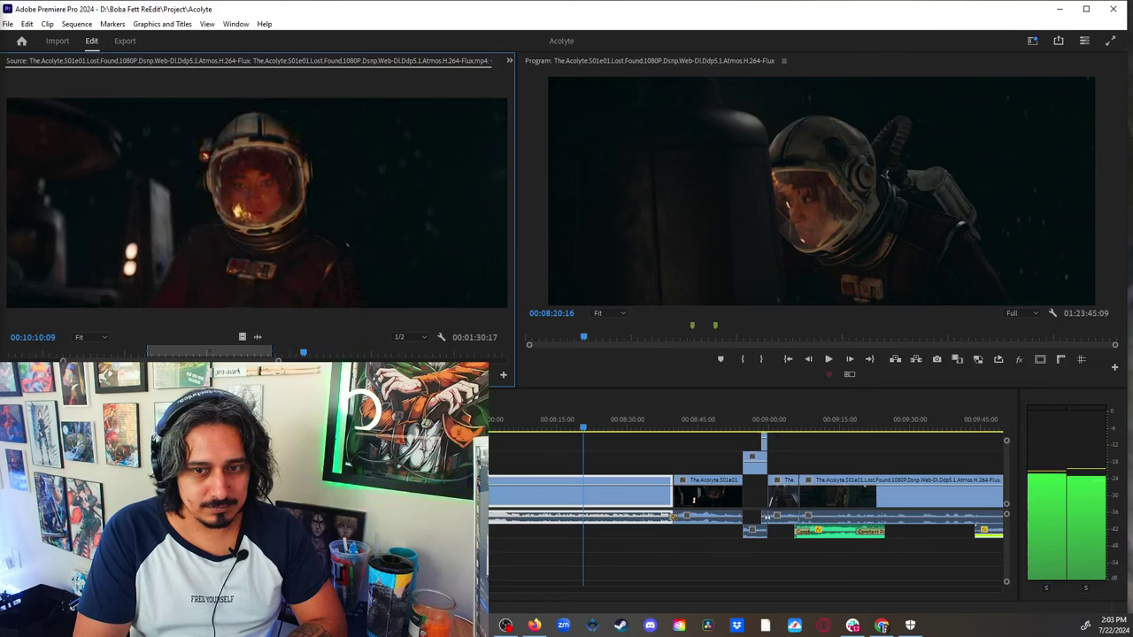
key("space")
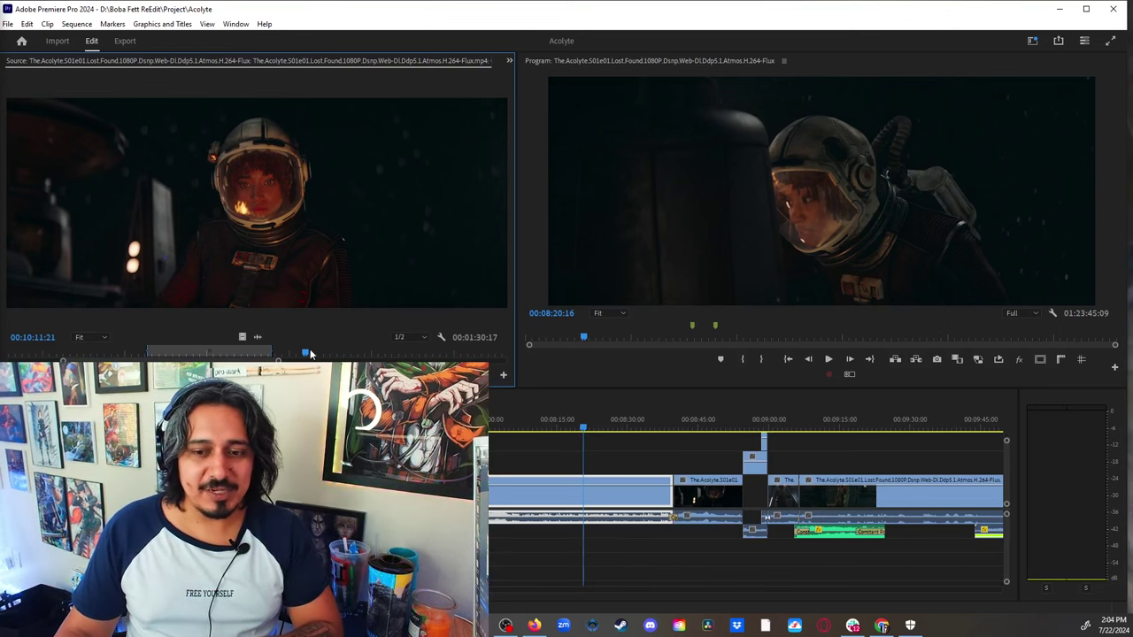
left_click_drag(309, 352, 330, 352)
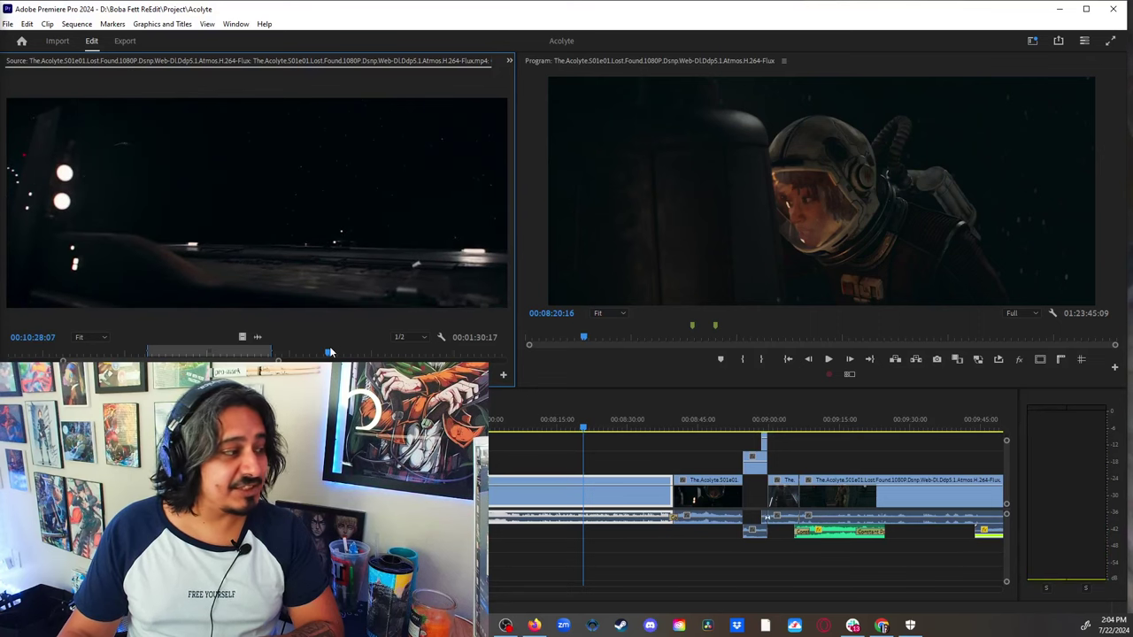
key("space")
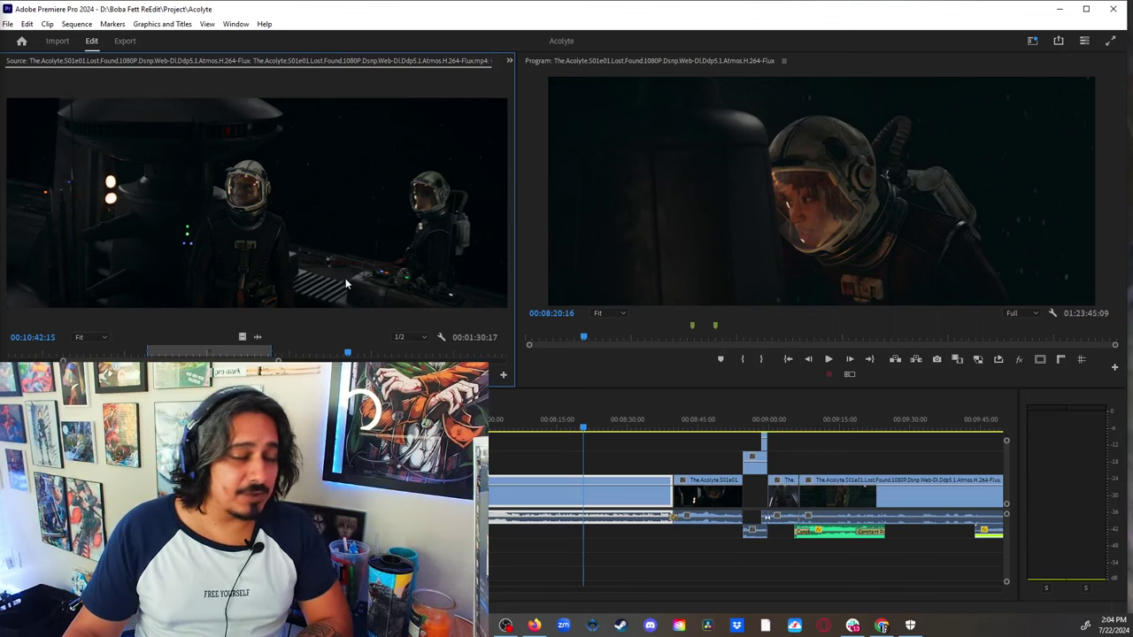
key("space")
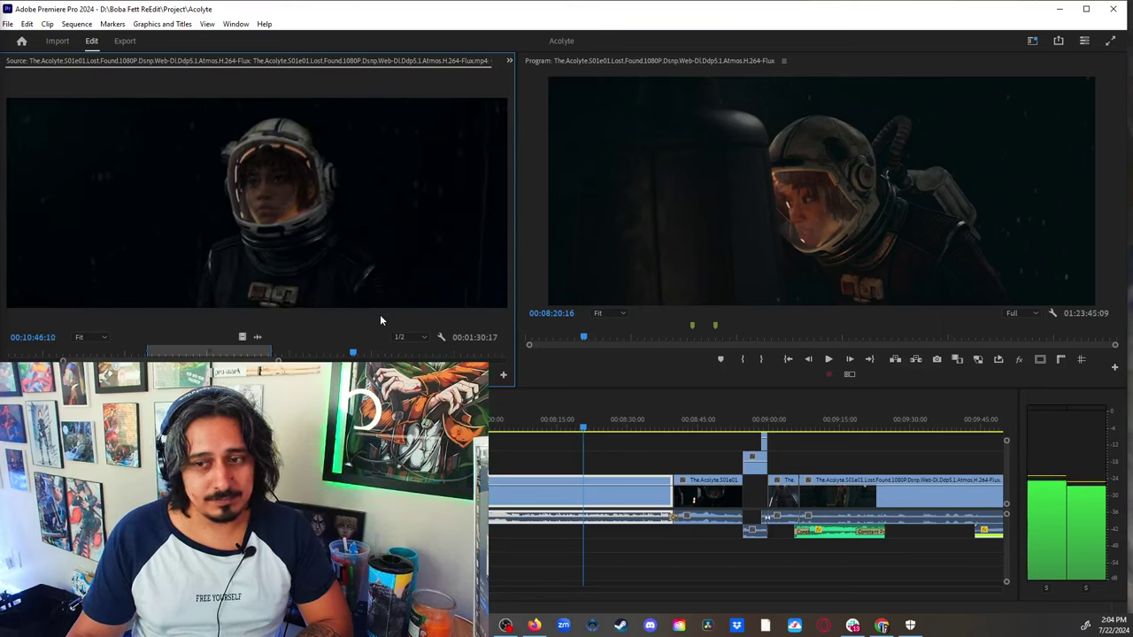
key("space")
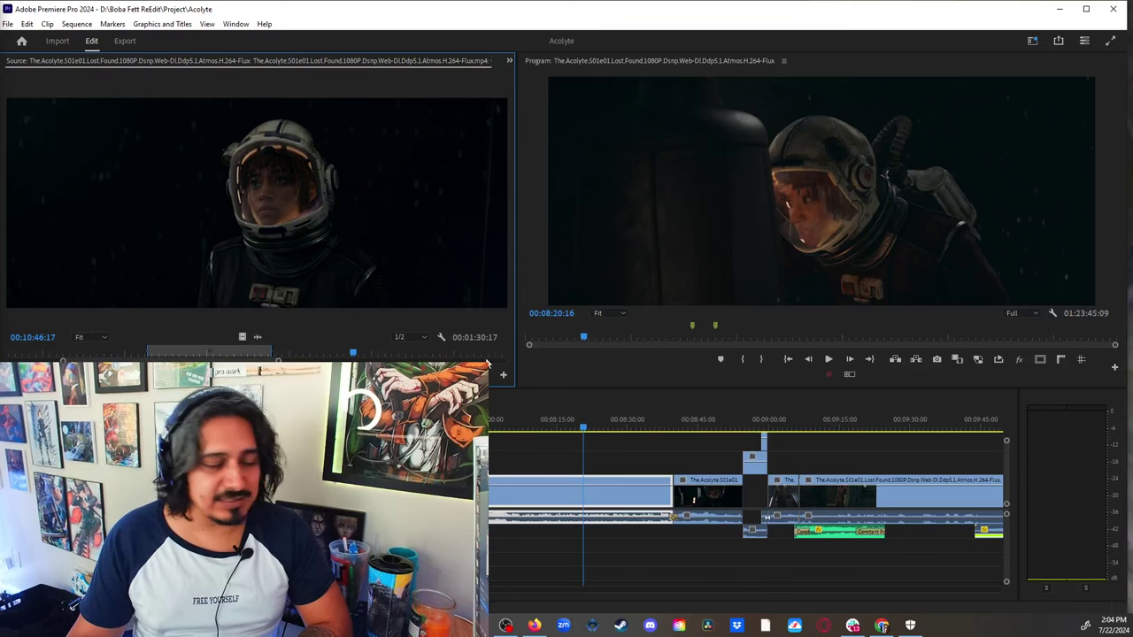
left_click(679, 452)
key("Delete")
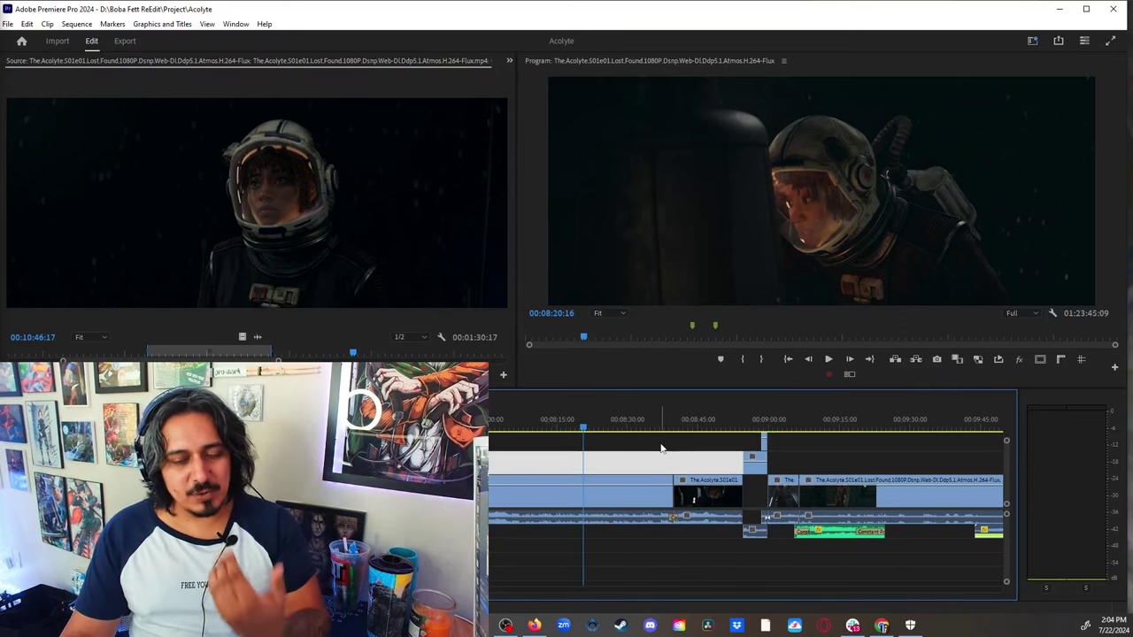
left_click(648, 433)
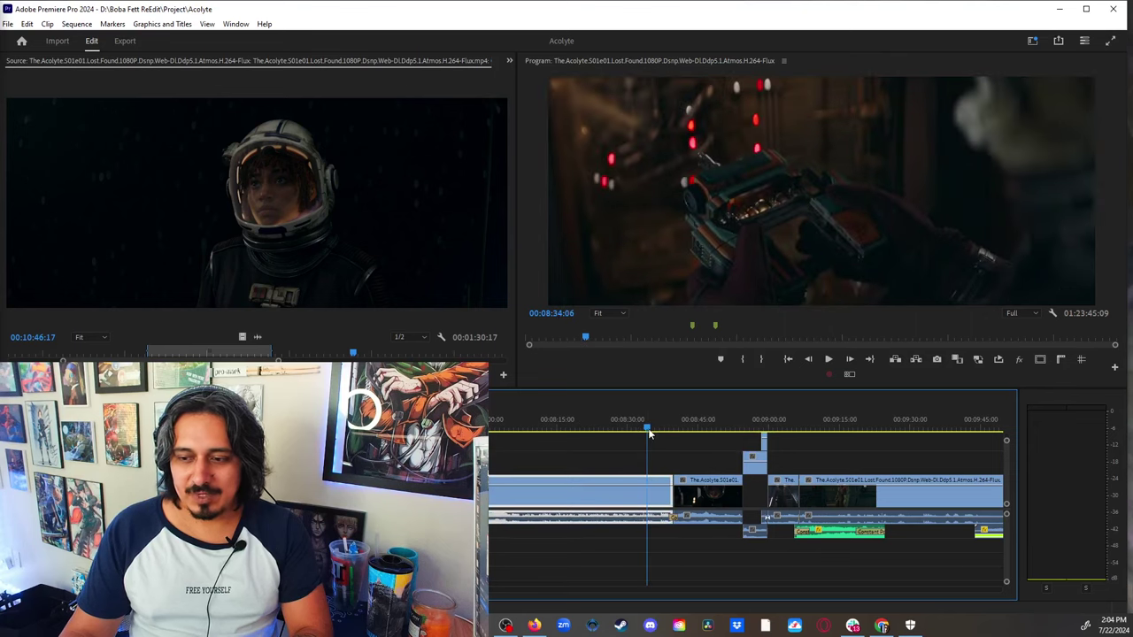
key("minus")
key("minus")
key("minus")
left_click(498, 433)
key("equal")
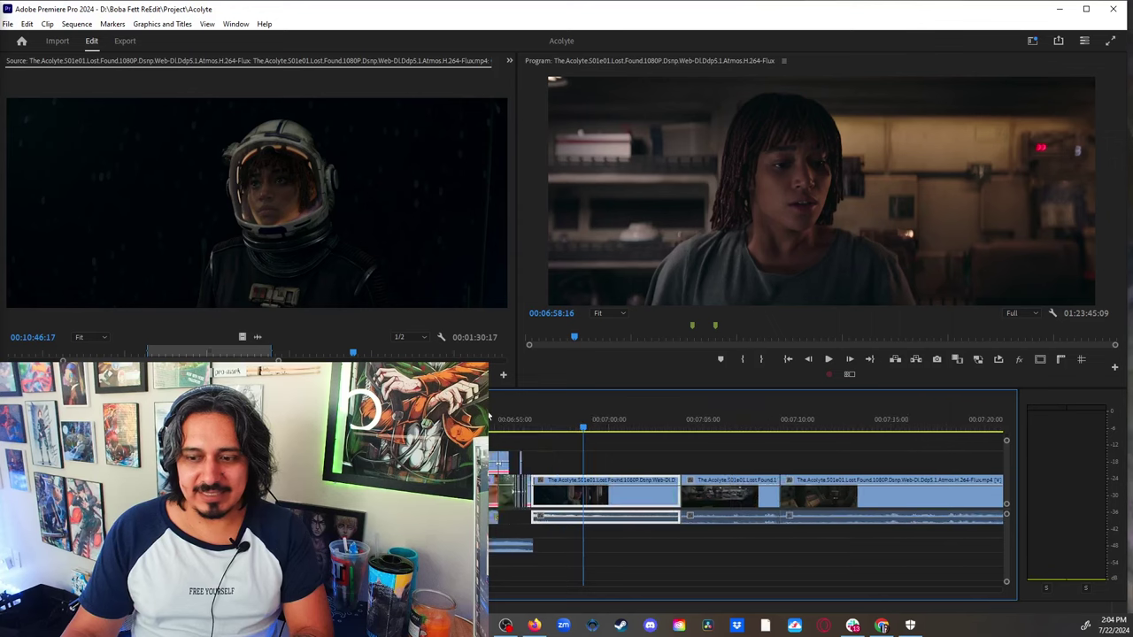
key("equal")
key("equal")
key("j")
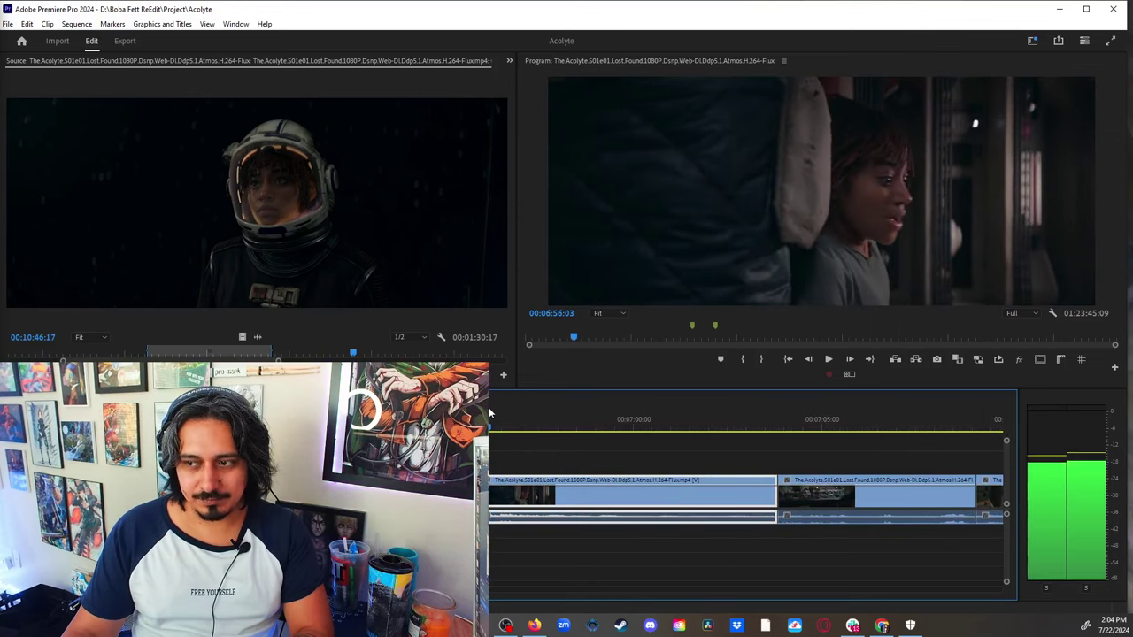
key("k")
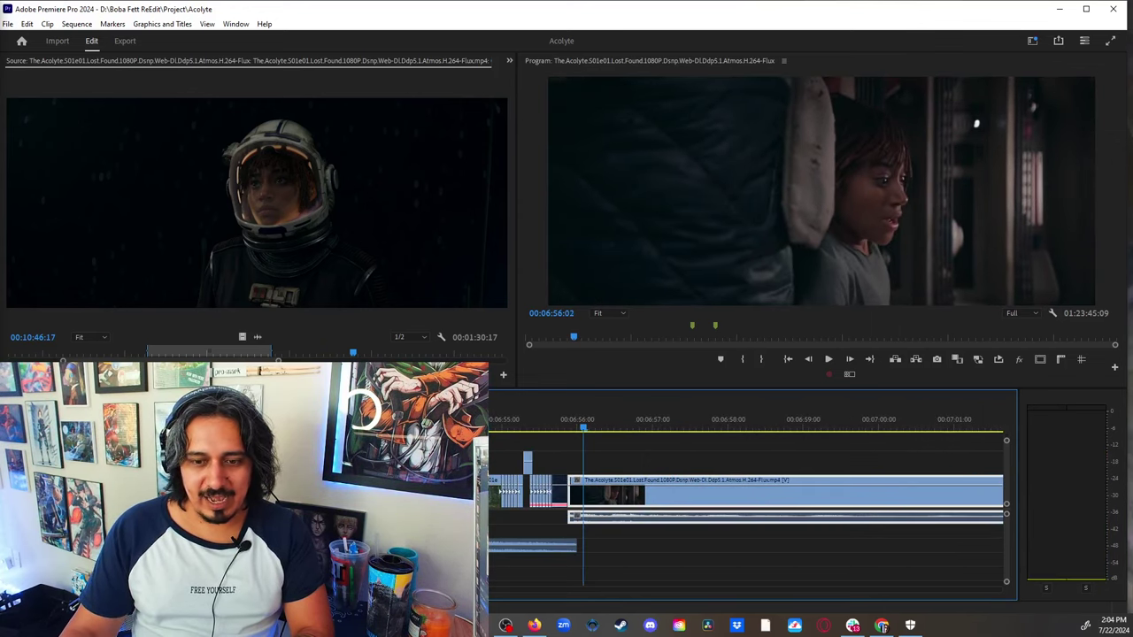
key("Up")
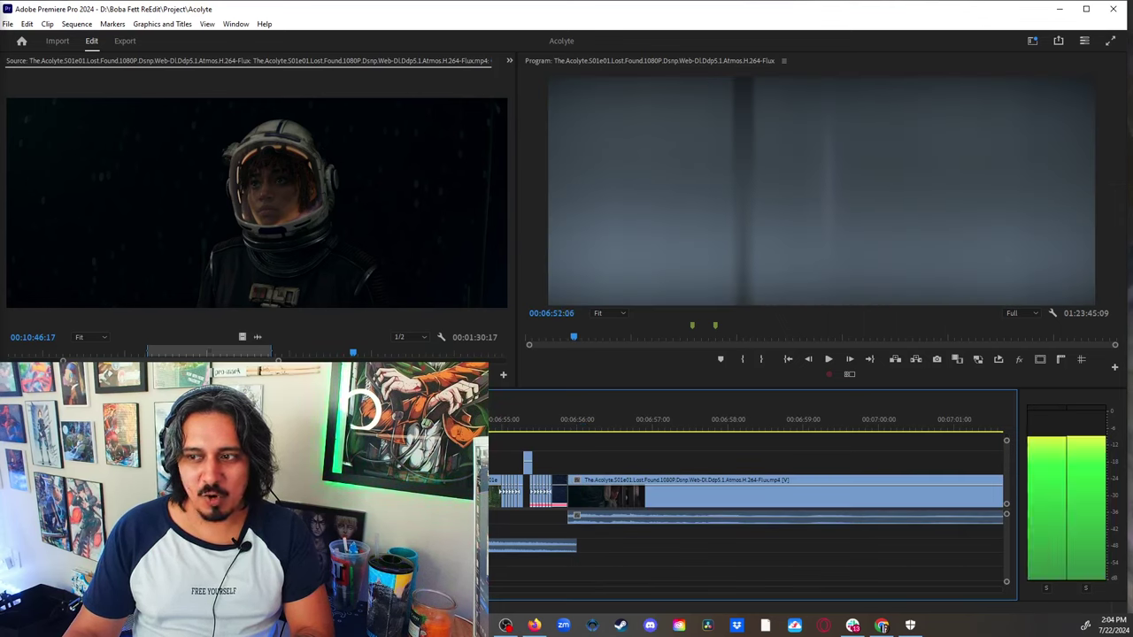
key("space")
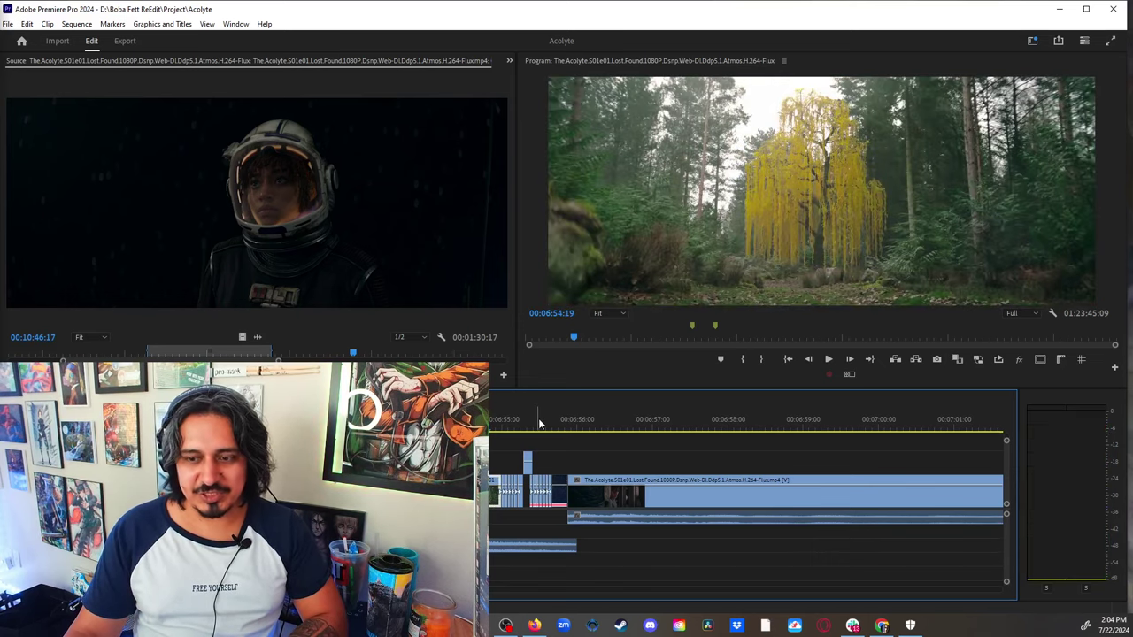
key("shift+k")
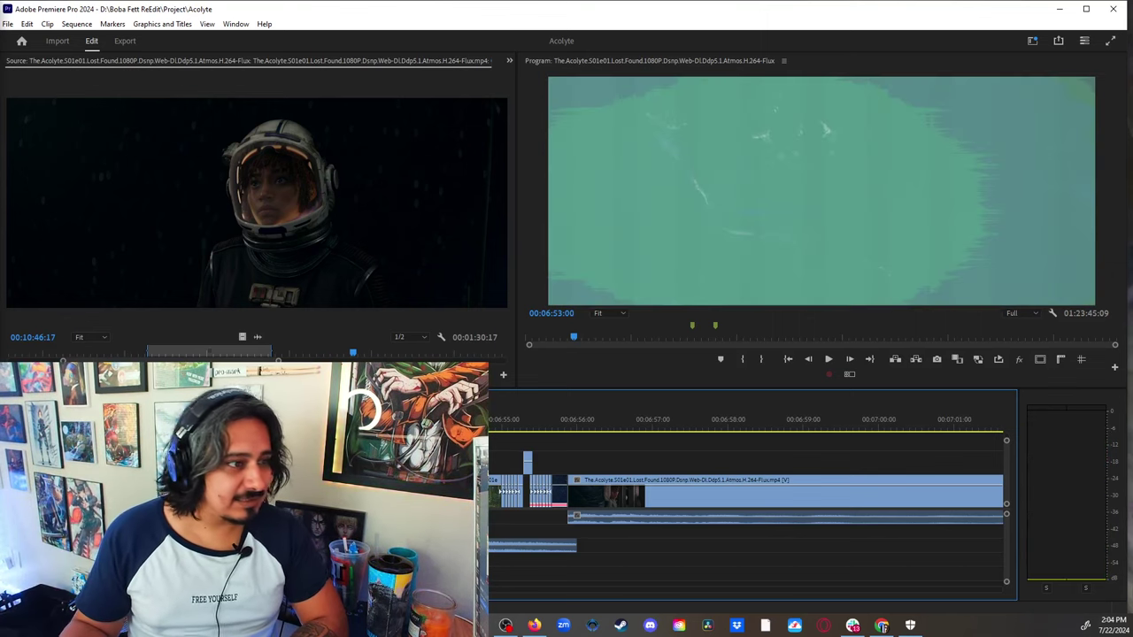
key("space")
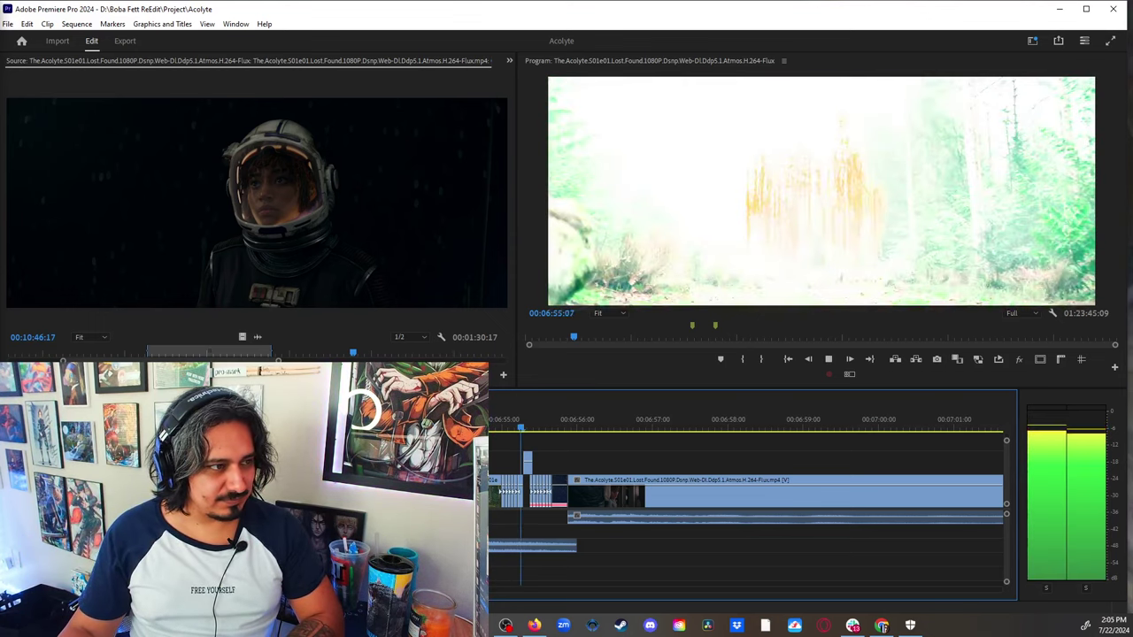
key("space")
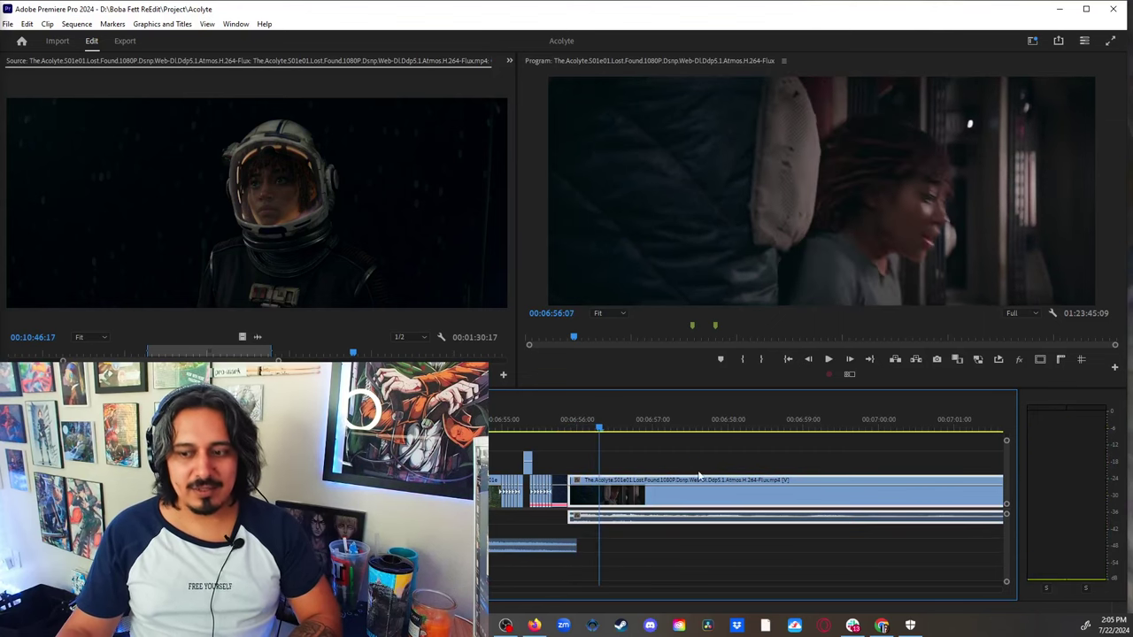
left_click(700, 460)
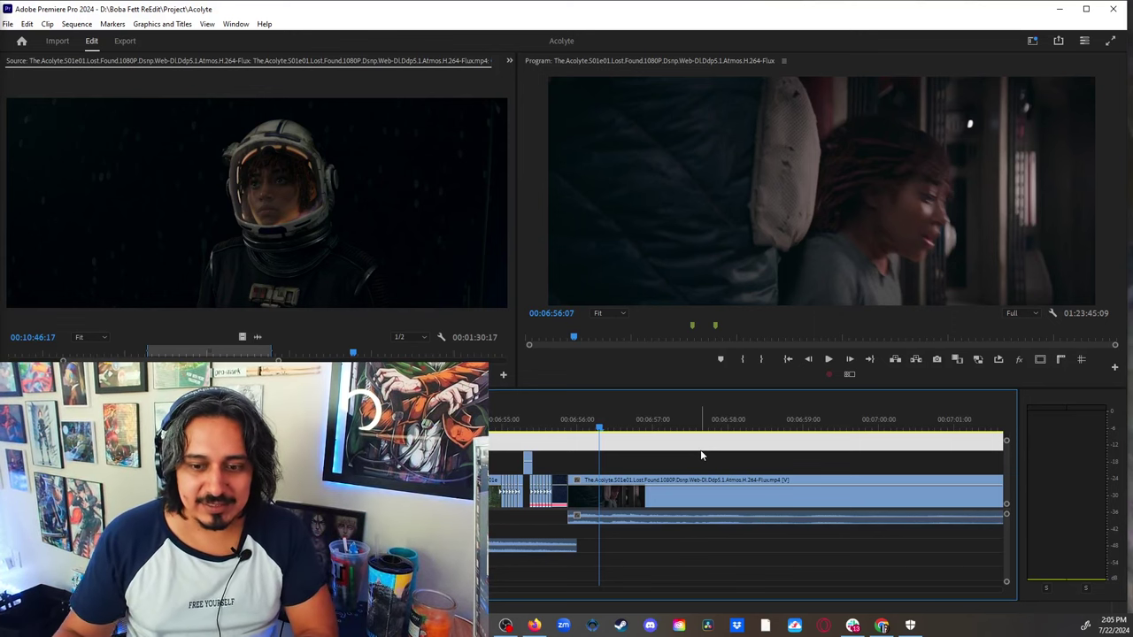
left_click(515, 418)
key("space")
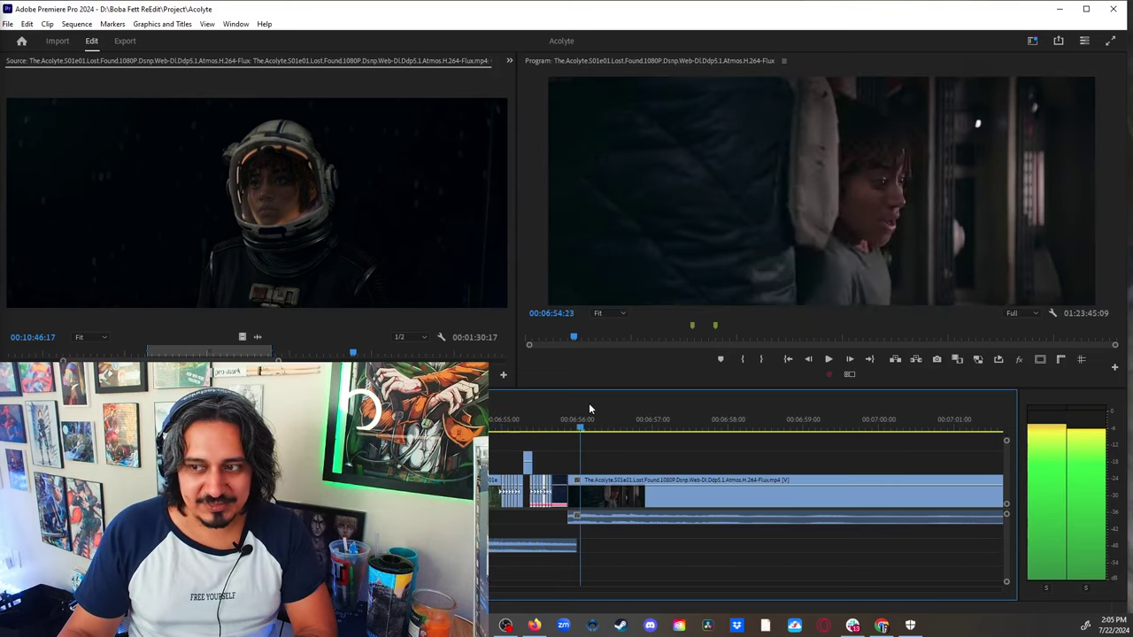
left_click(591, 416)
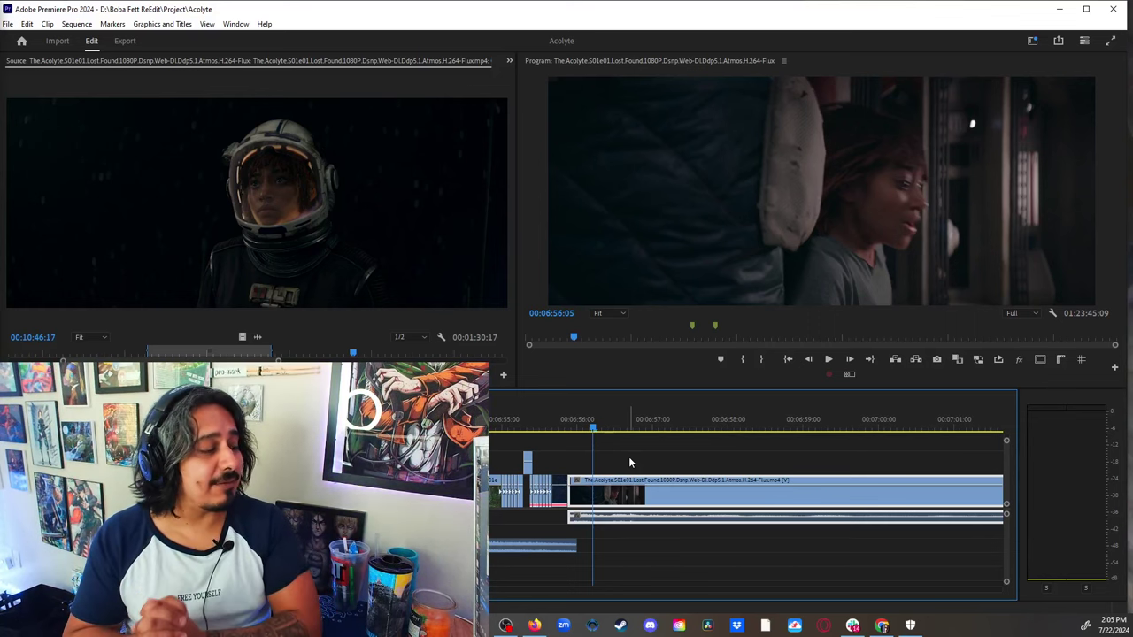
left_click_drag(593, 428, 768, 429)
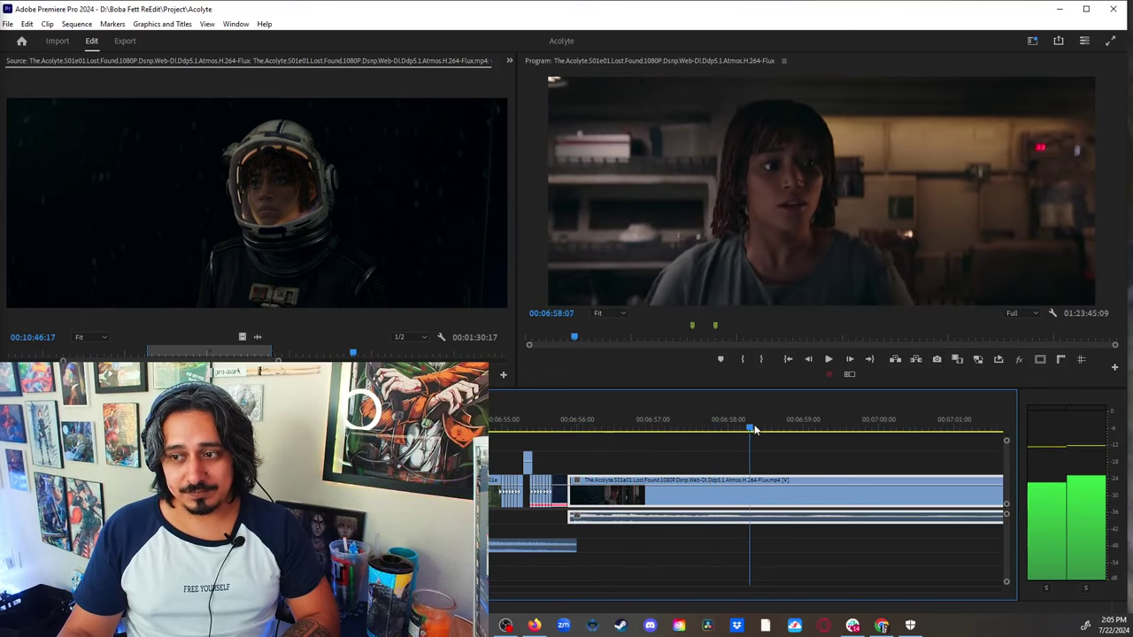
key("minus")
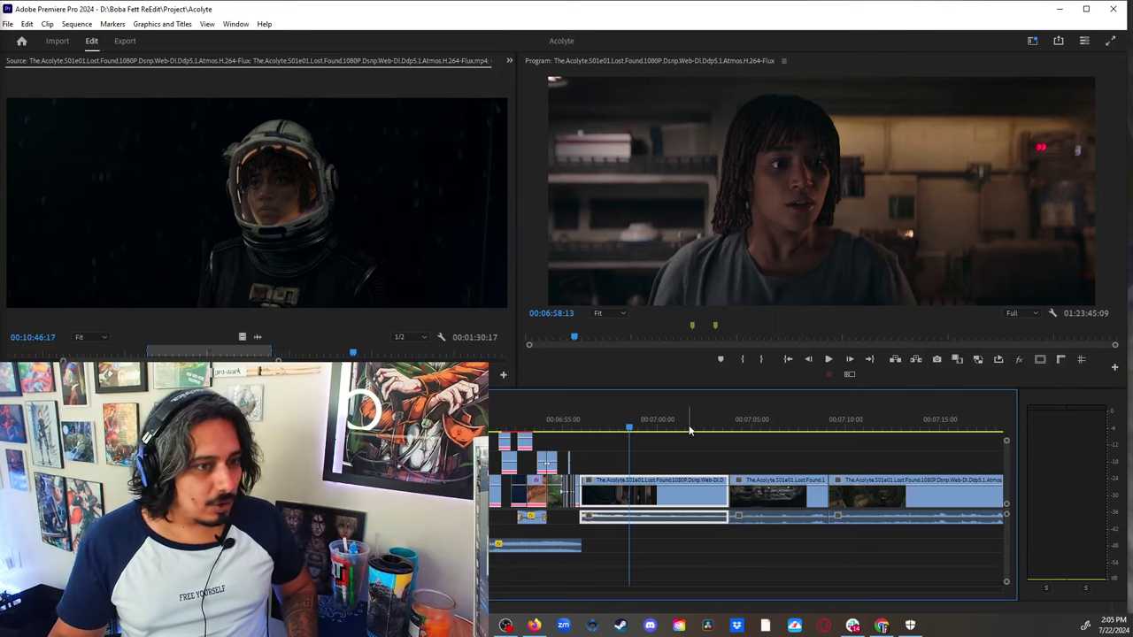
left_click(695, 422)
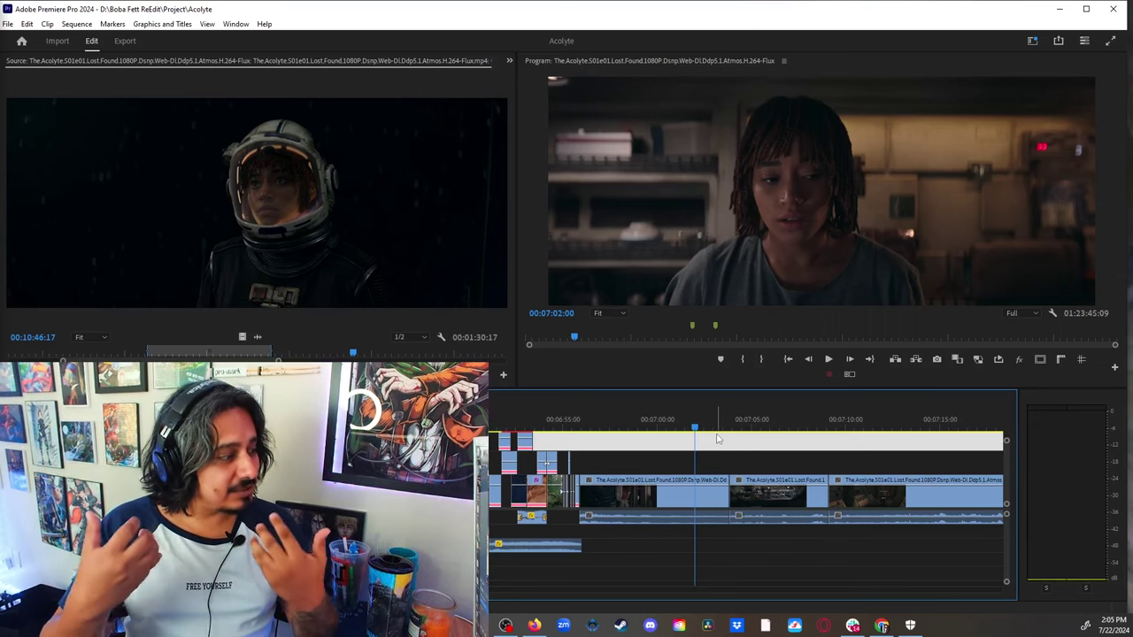
scroll(719, 438, "down", 3)
scroll(734, 438, "down", 3)
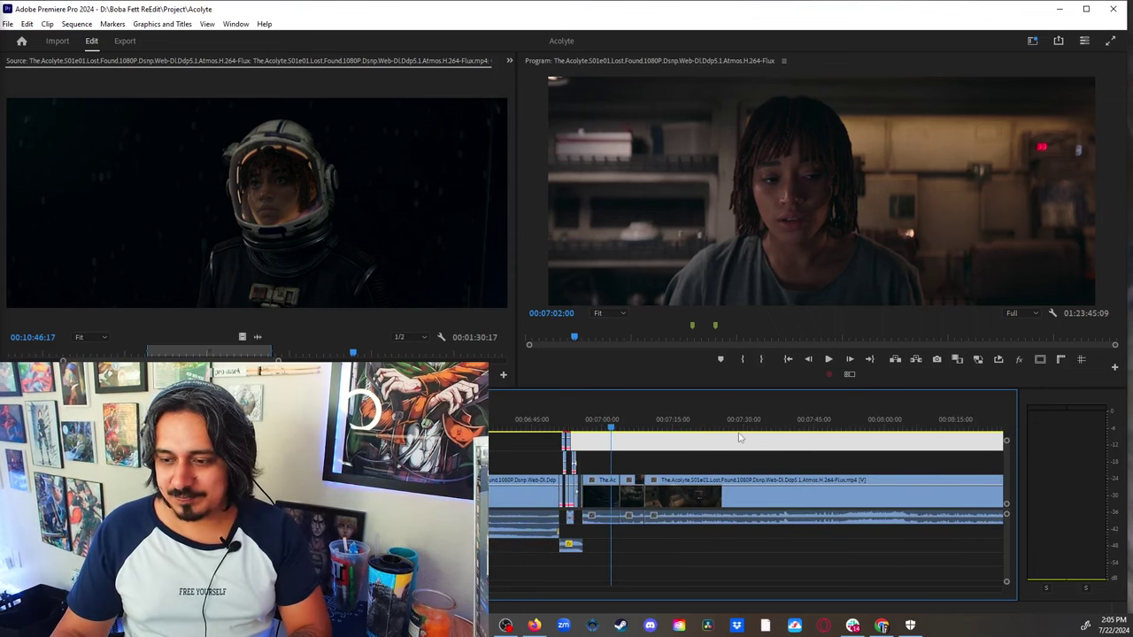
scroll(791, 434, "down", 3)
left_click(815, 428)
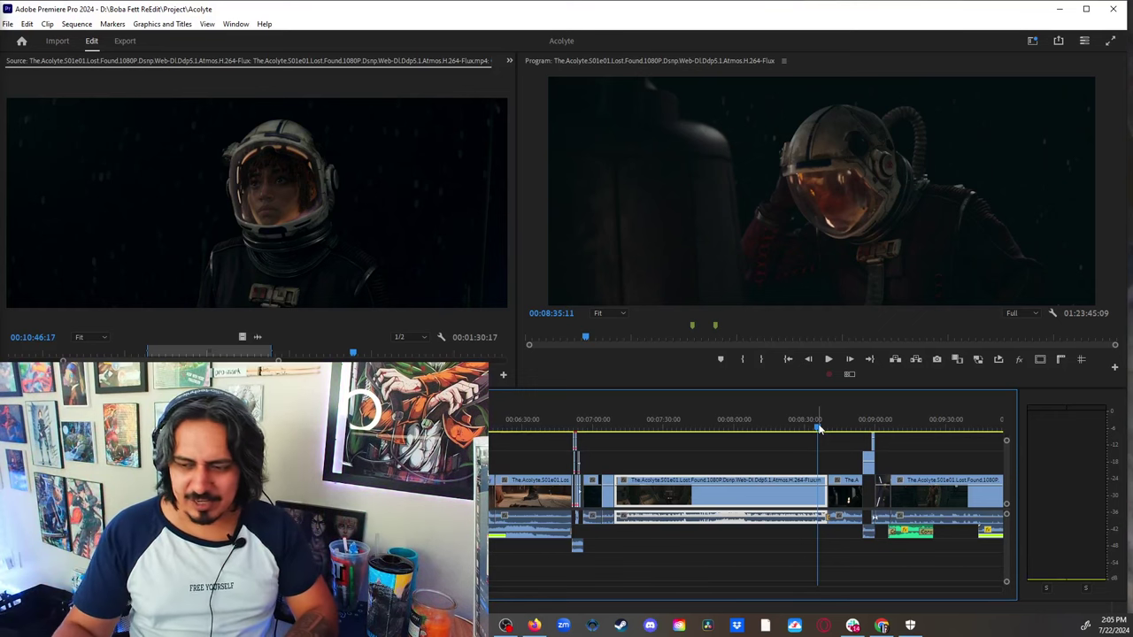
scroll(625, 425, "up", 3)
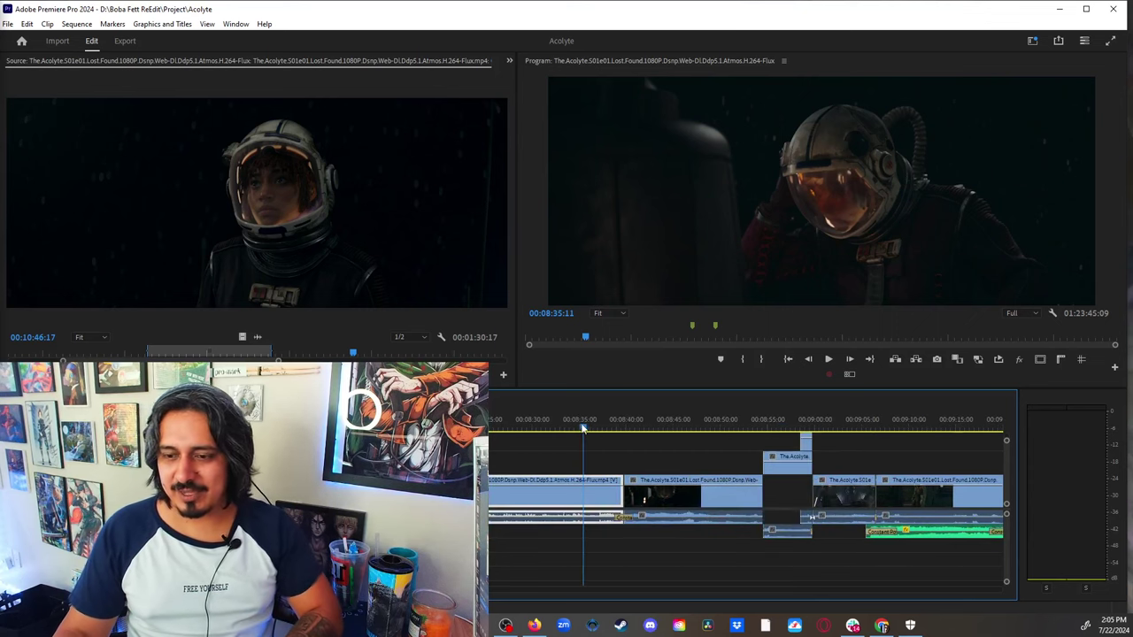
left_click_drag(581, 430, 568, 429)
left_click(585, 442)
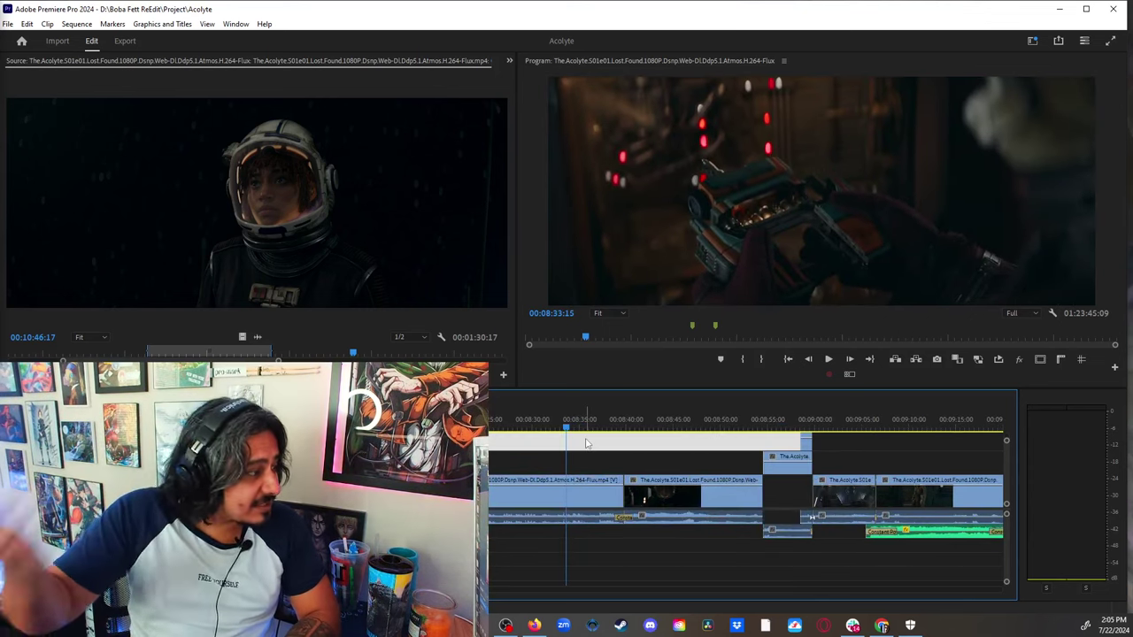
key("space")
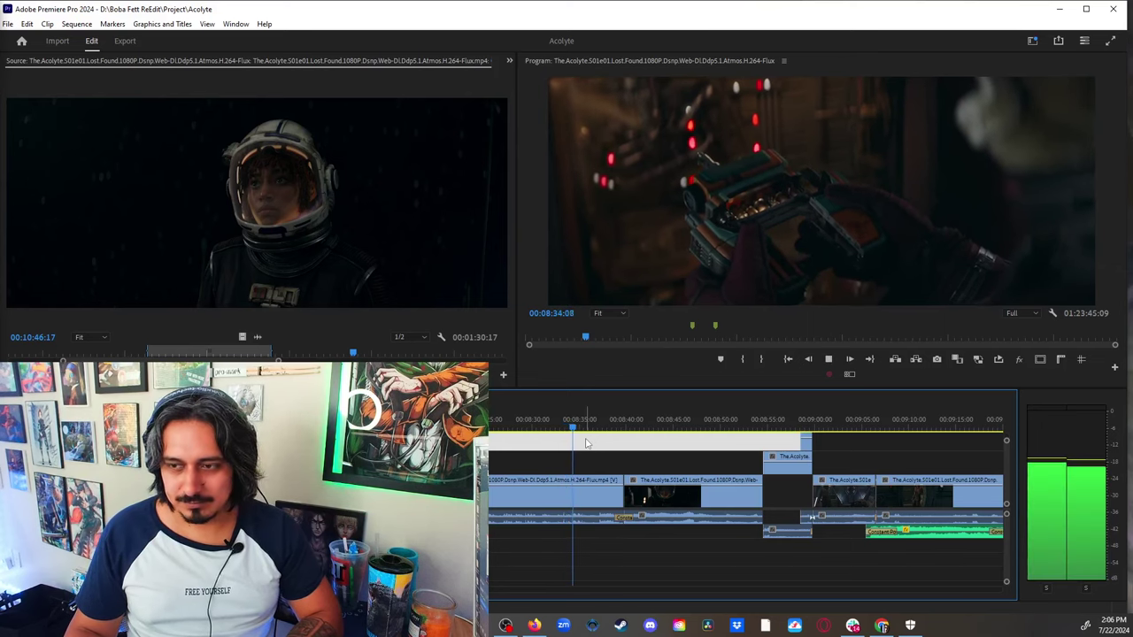
scroll(587, 442, "up", 2)
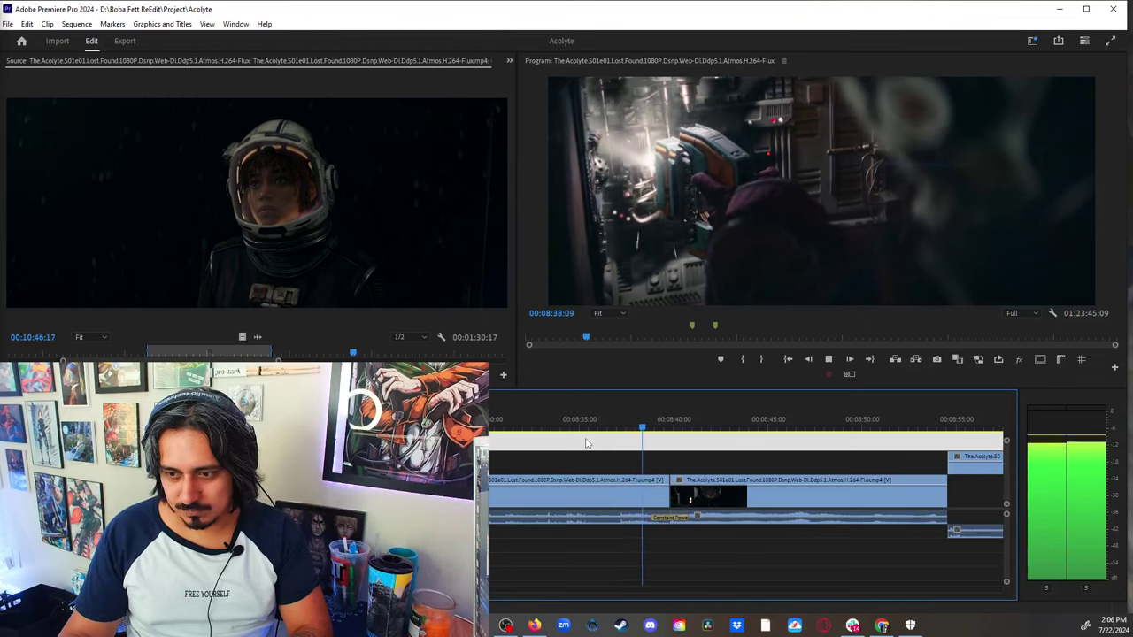
scroll(587, 443, "down", 2)
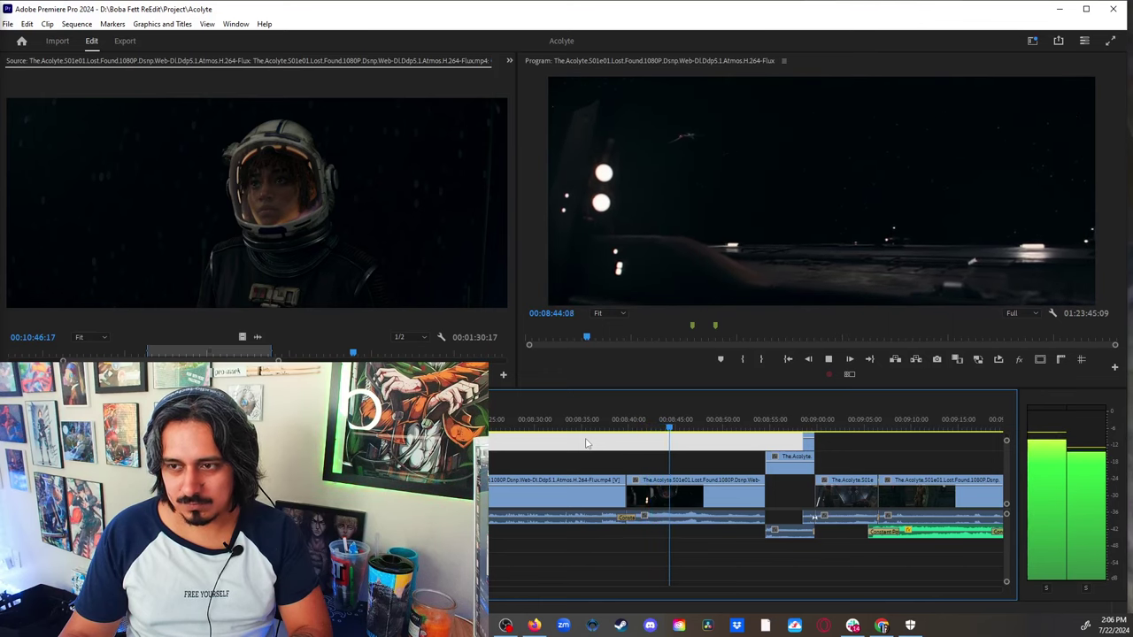
key("space")
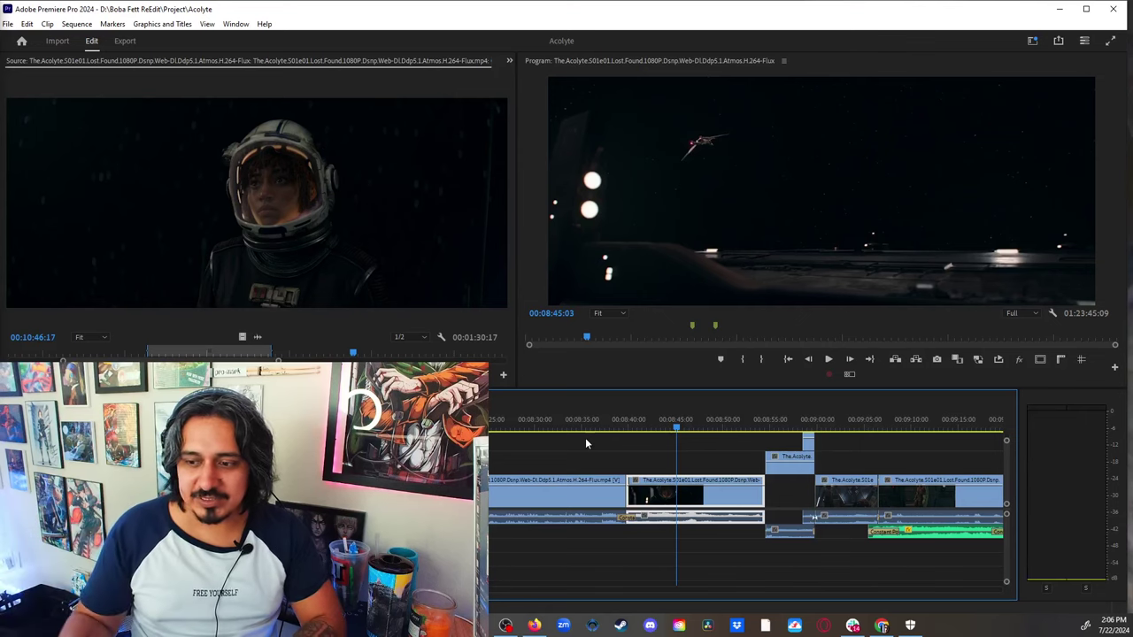
key("space")
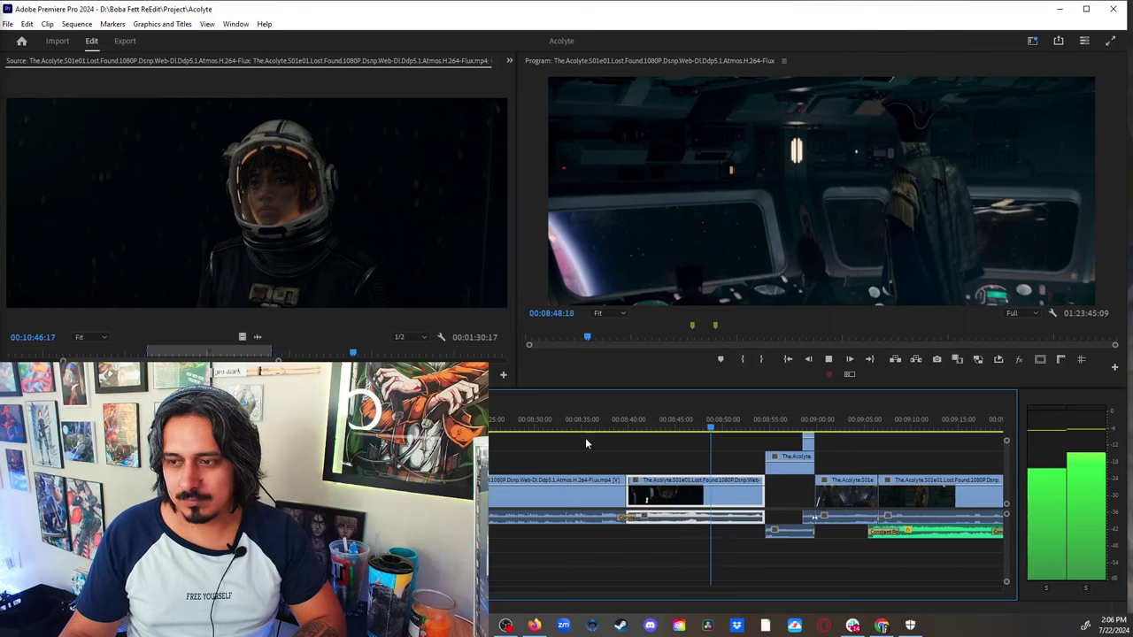
key("space")
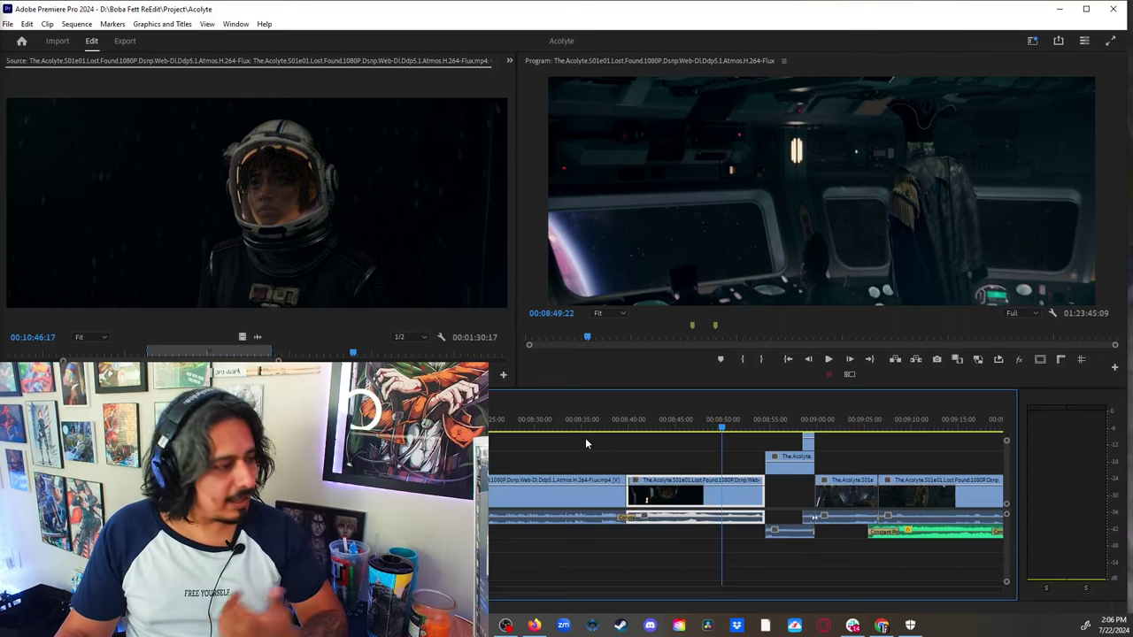
key("space")
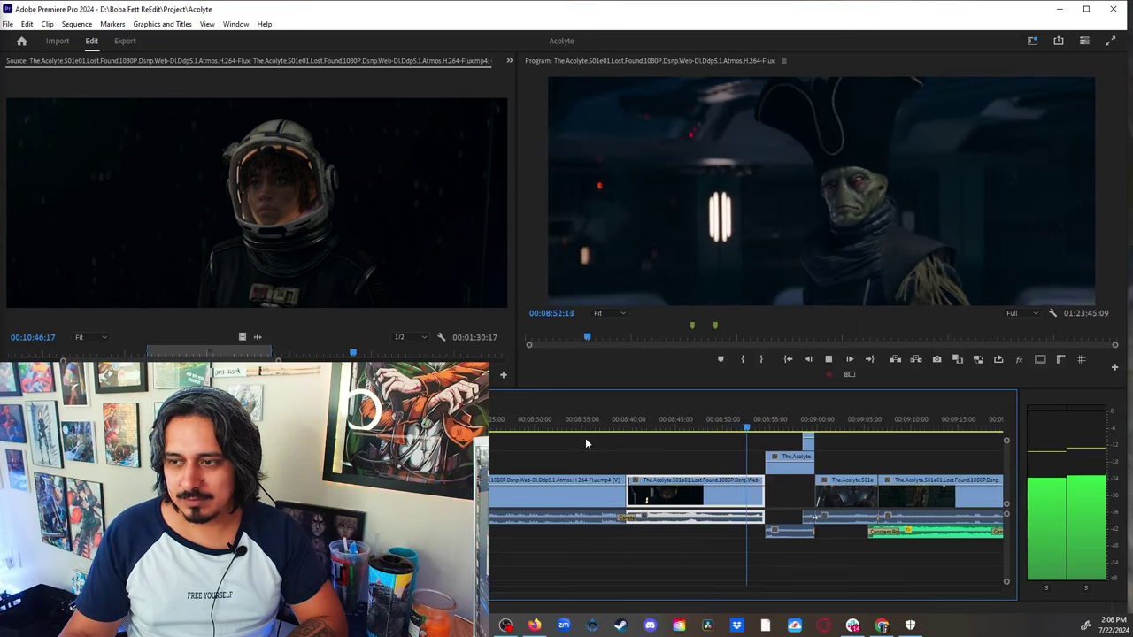
key("space")
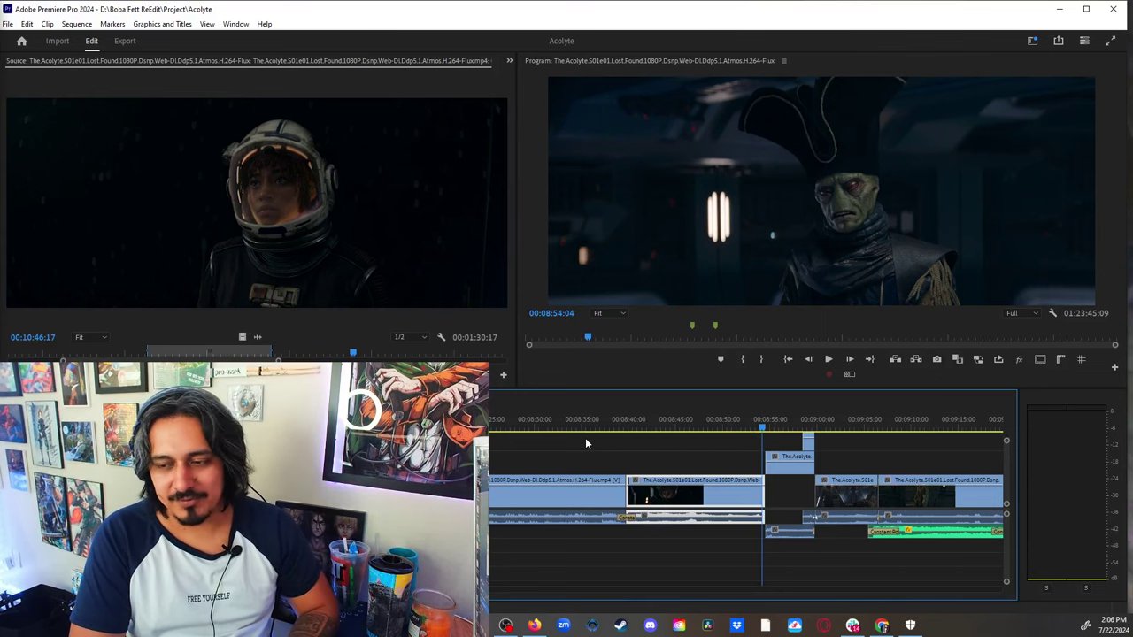
key("space")
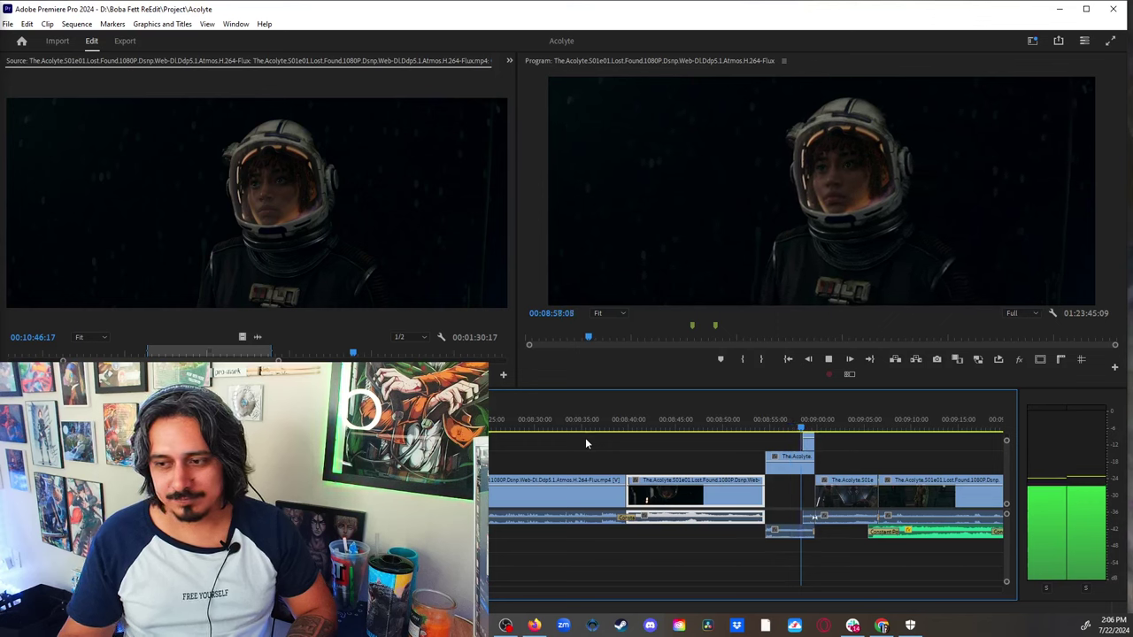
key("space")
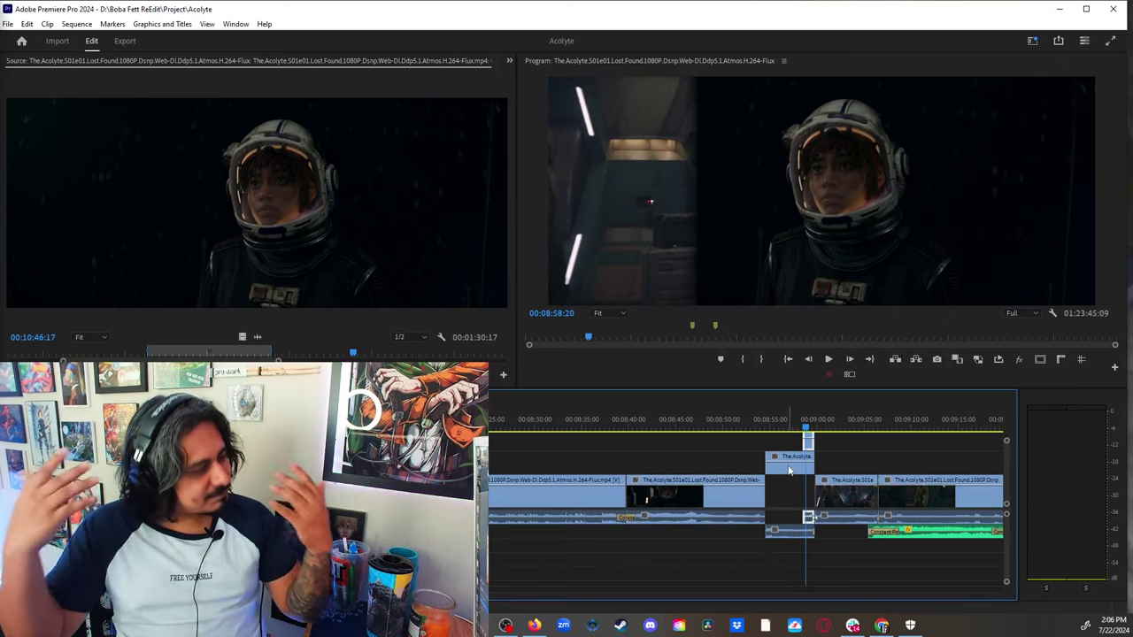
key("minus")
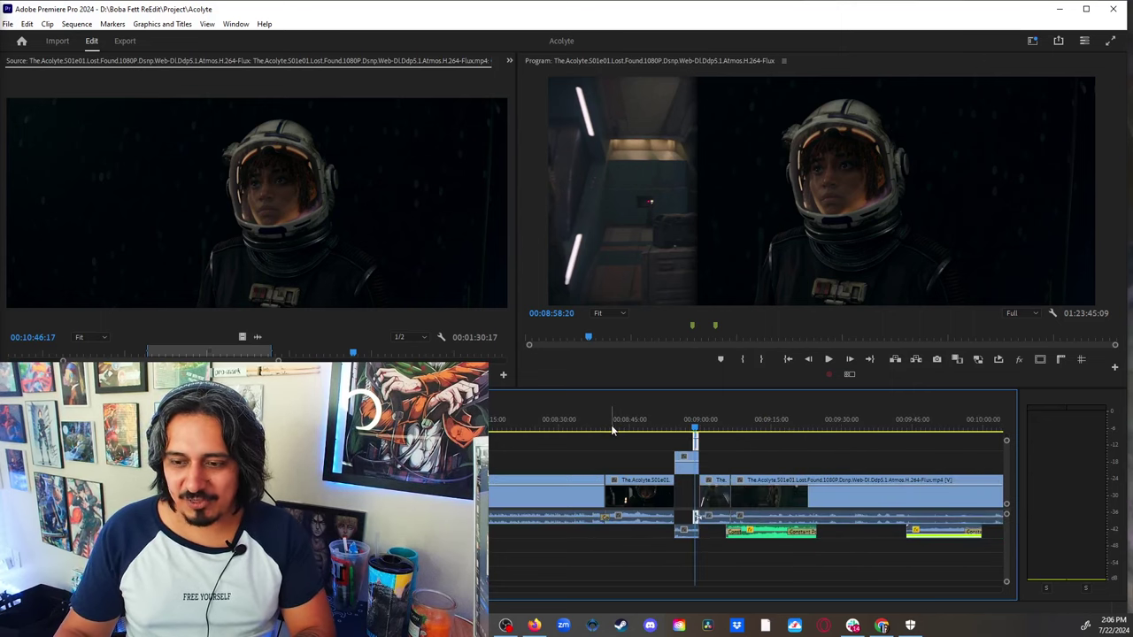
left_click(612, 432)
key("minus")
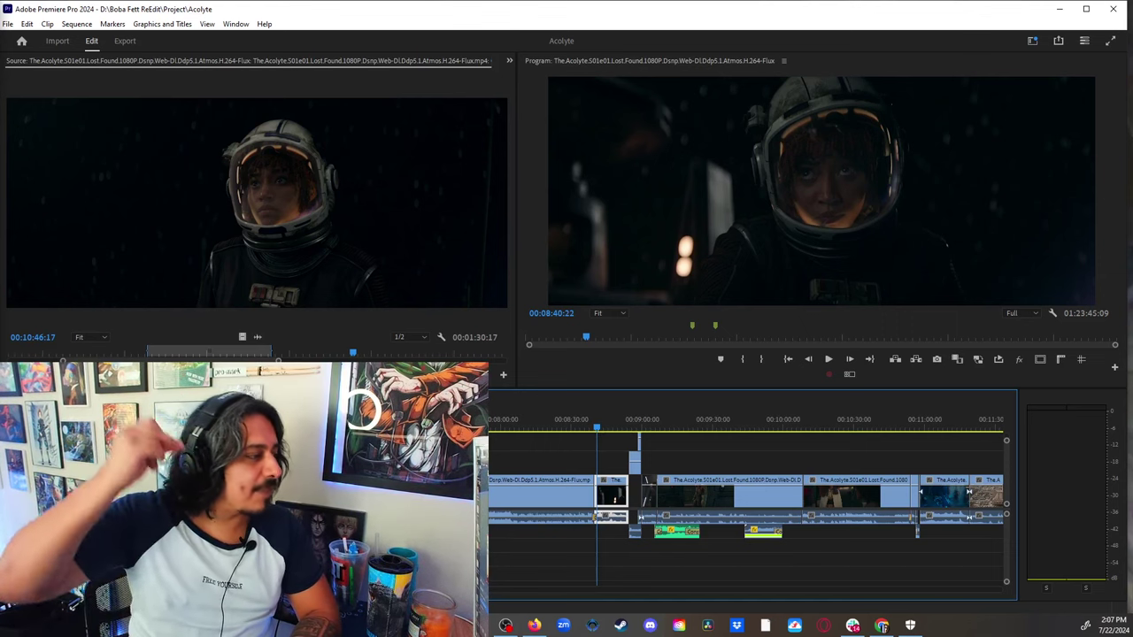
key("Up")
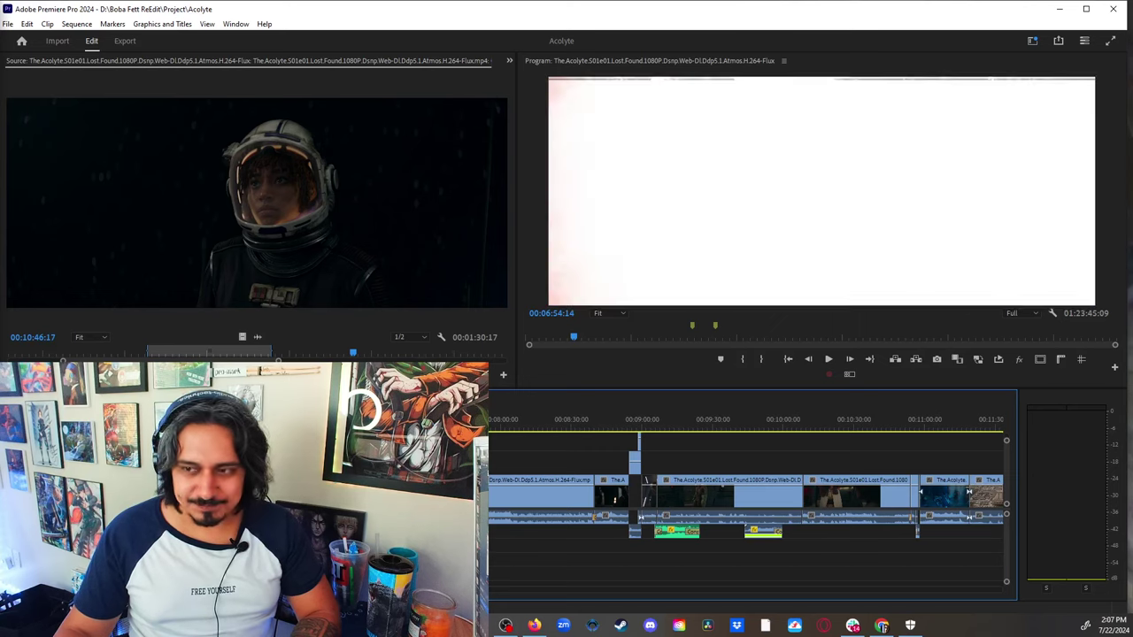